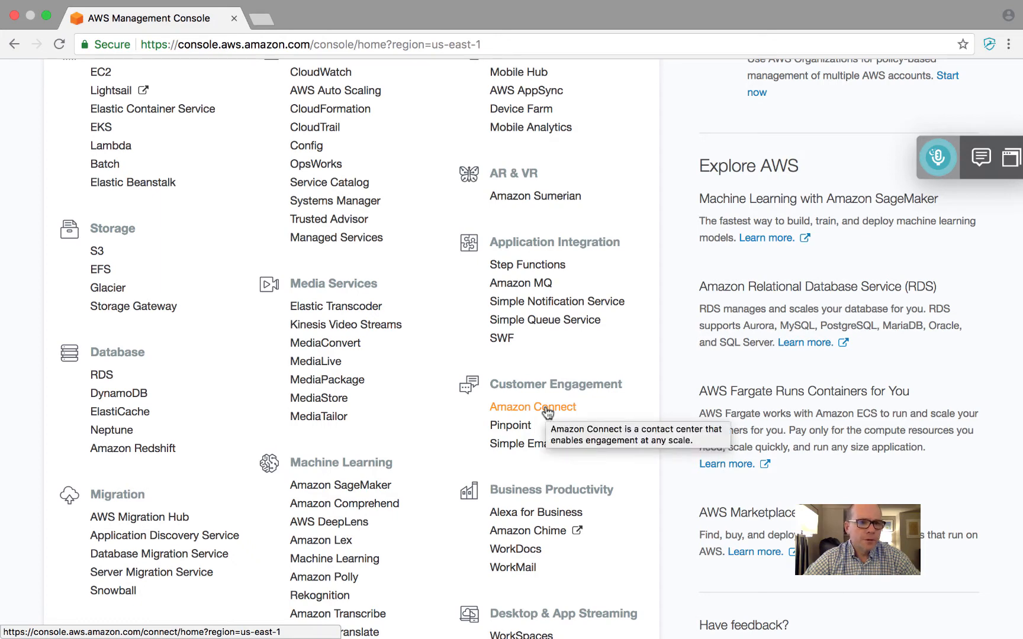
Open Amazon Connect and remove the instance whose alias is just the account name, confirming the deletion with that alias
left_click(546, 410)
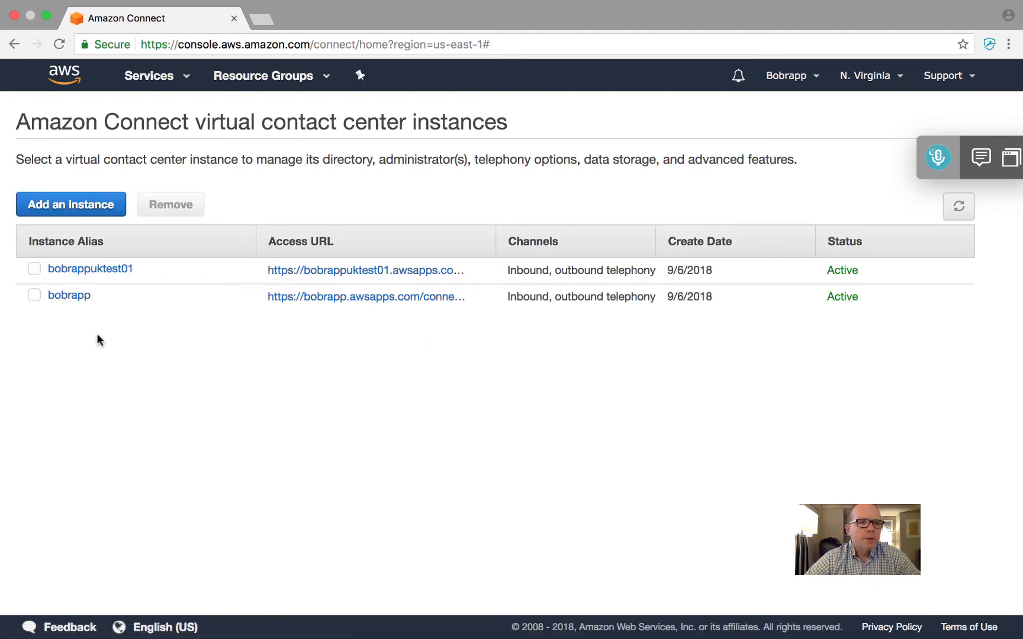
left_click(34, 270)
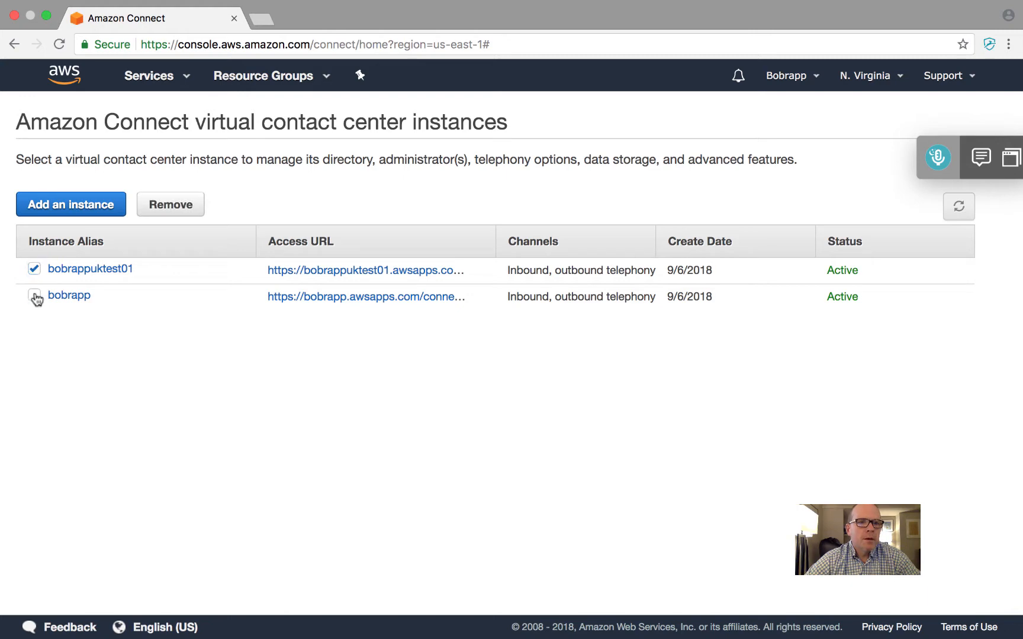
left_click(34, 294)
left_click(173, 204)
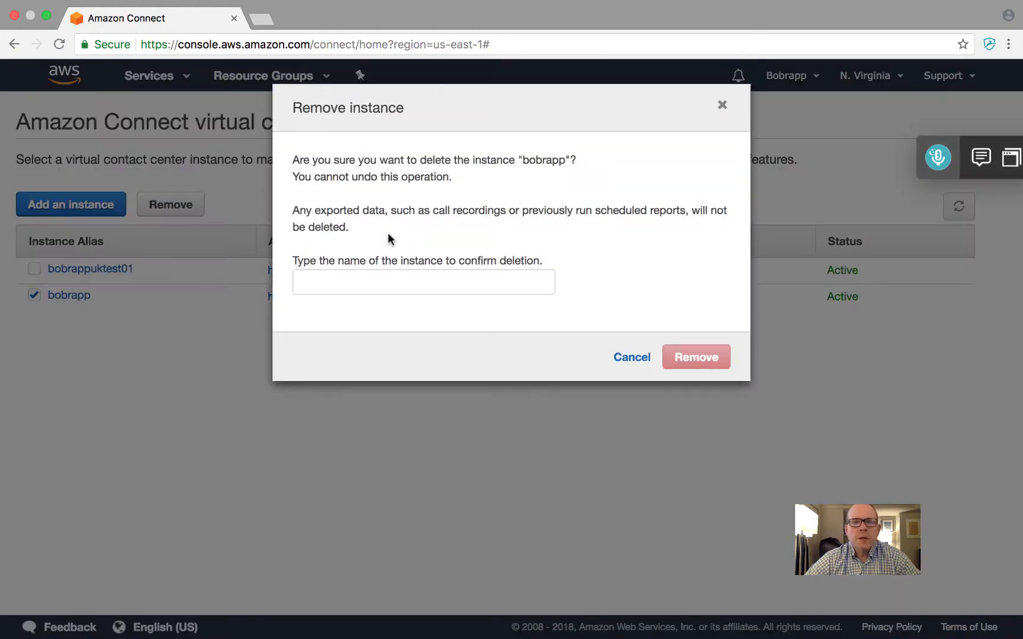
left_click(432, 280)
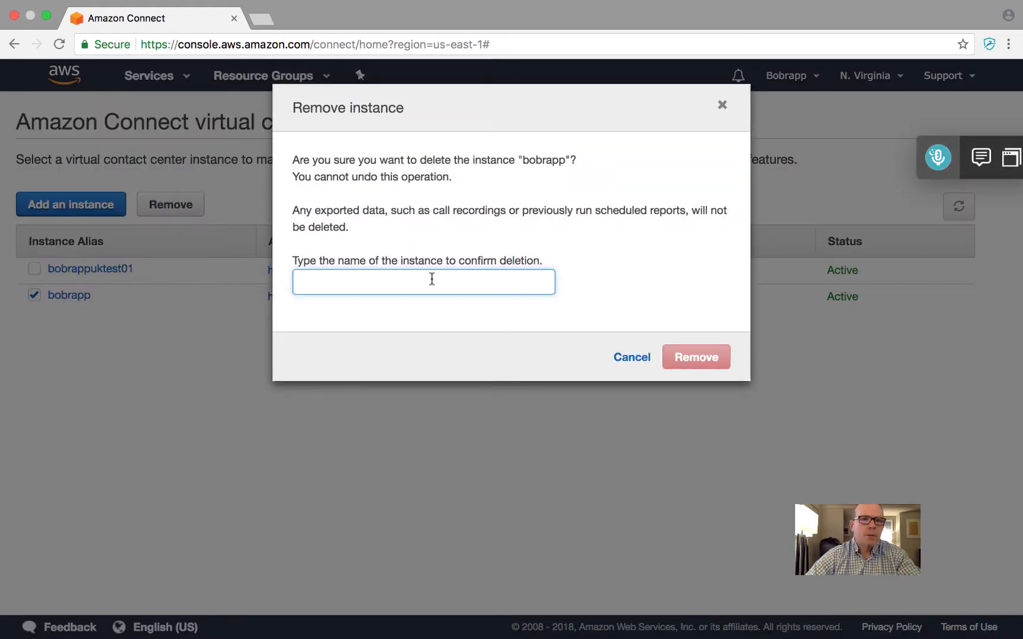
type("bobrapp")
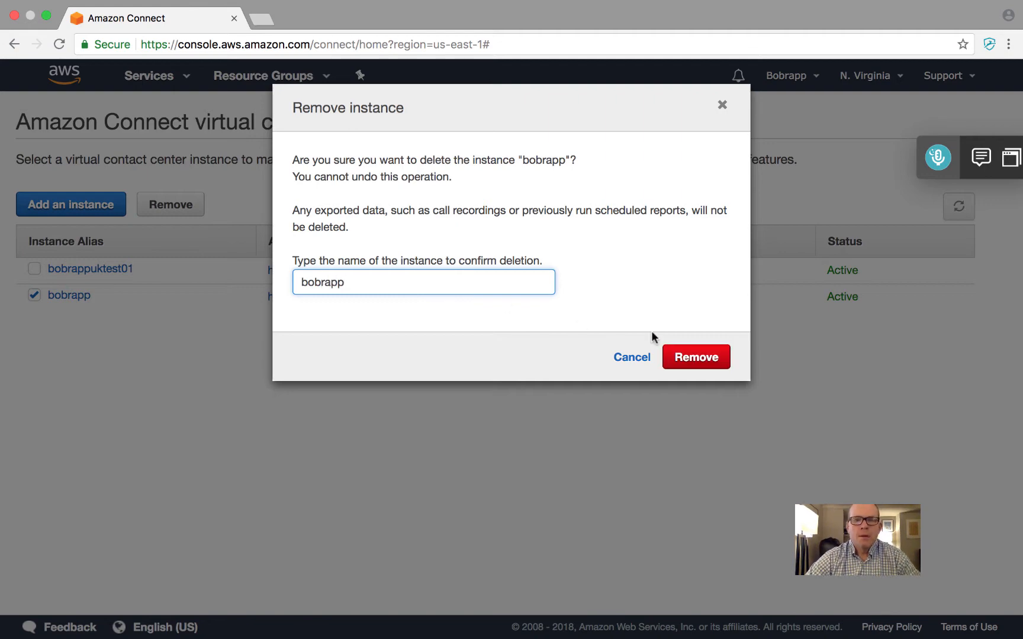
left_click(695, 357)
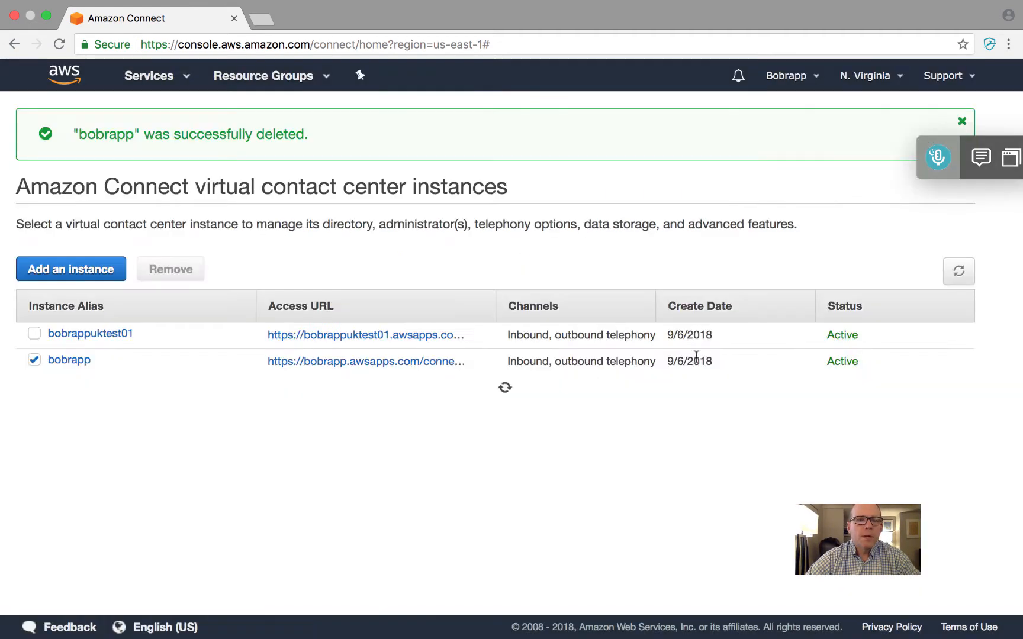
Remove the remaining instance ending in "uktest01", confirming the deletion with its full alias
left_click(35, 335)
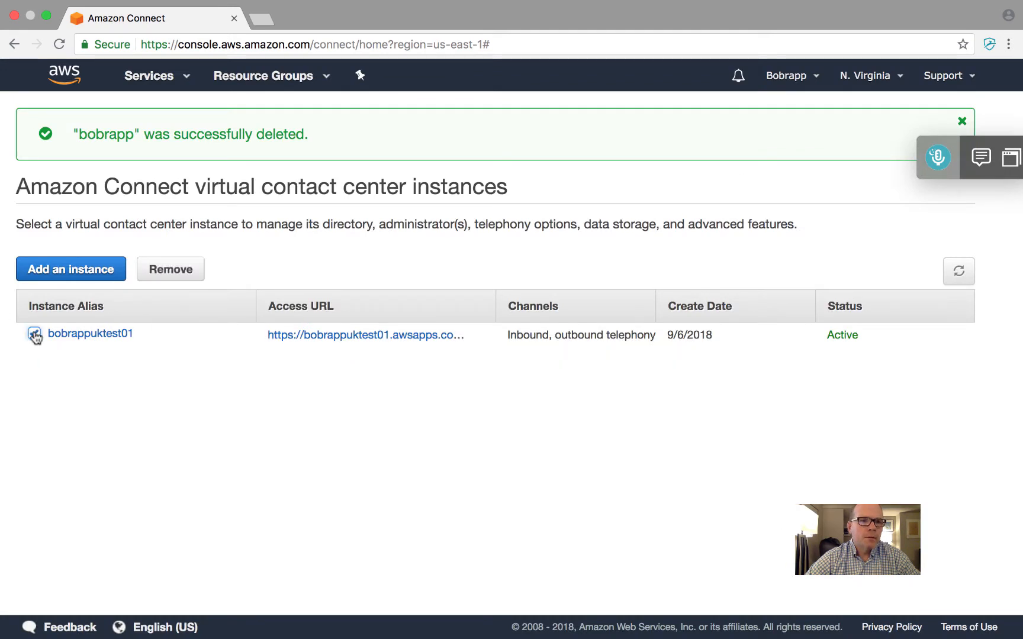
left_click(163, 273)
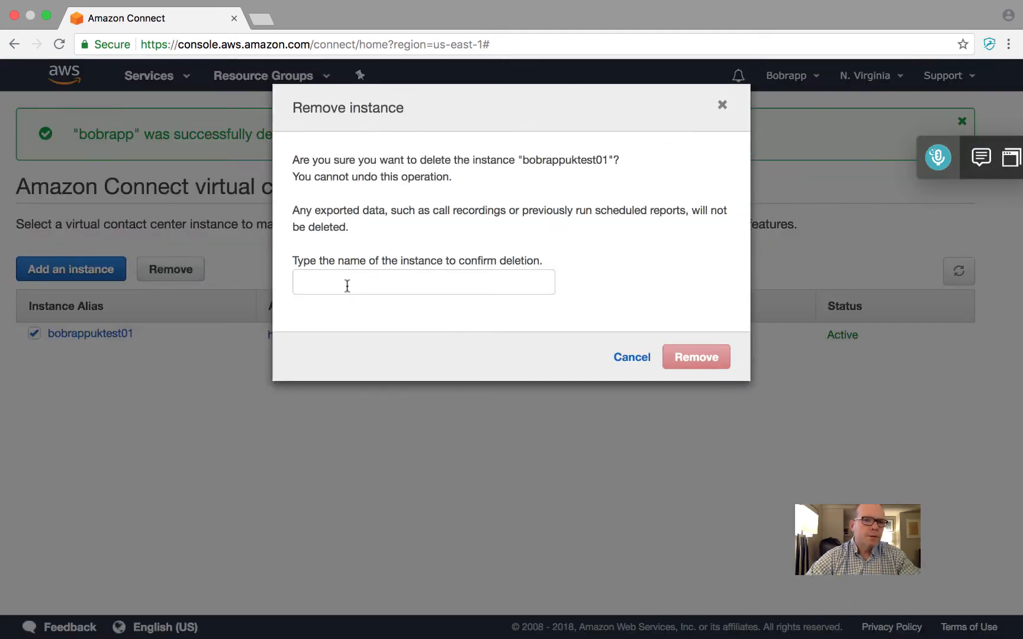
left_click(348, 285)
type("bob")
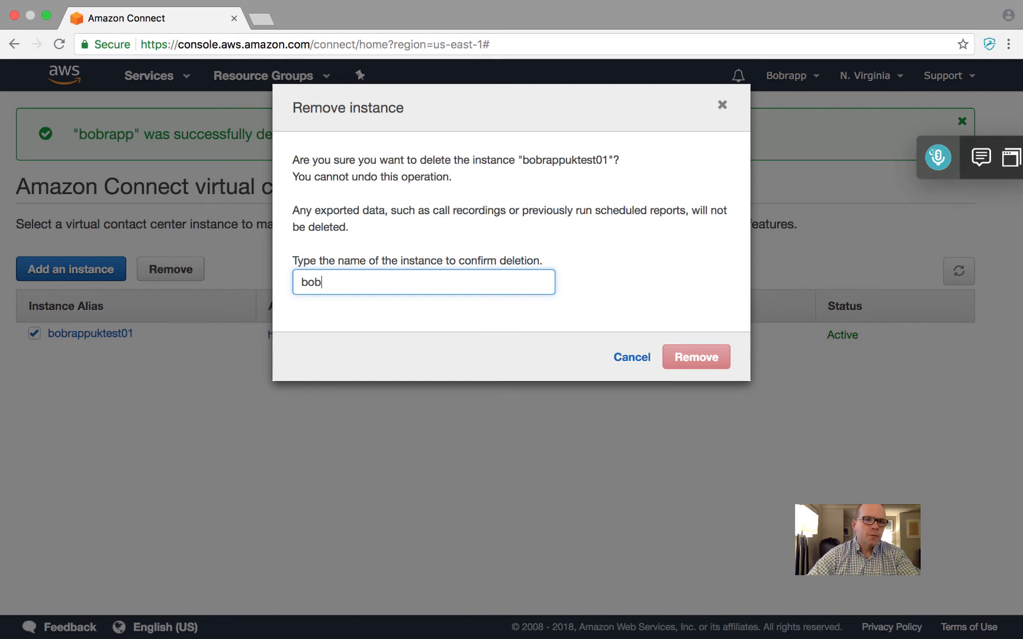
type("rappuktest01")
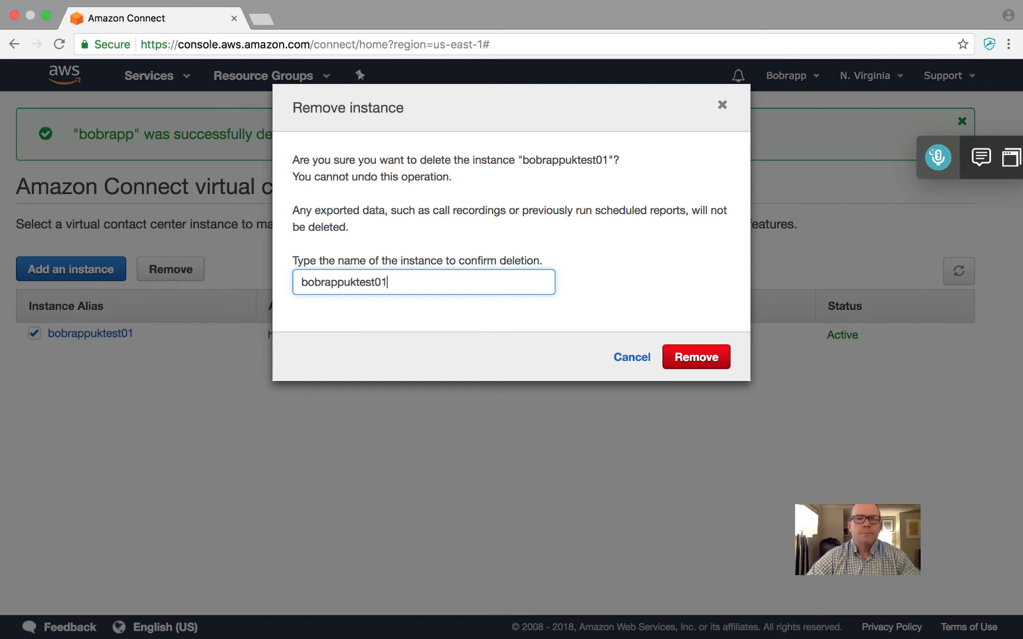
left_click(686, 355)
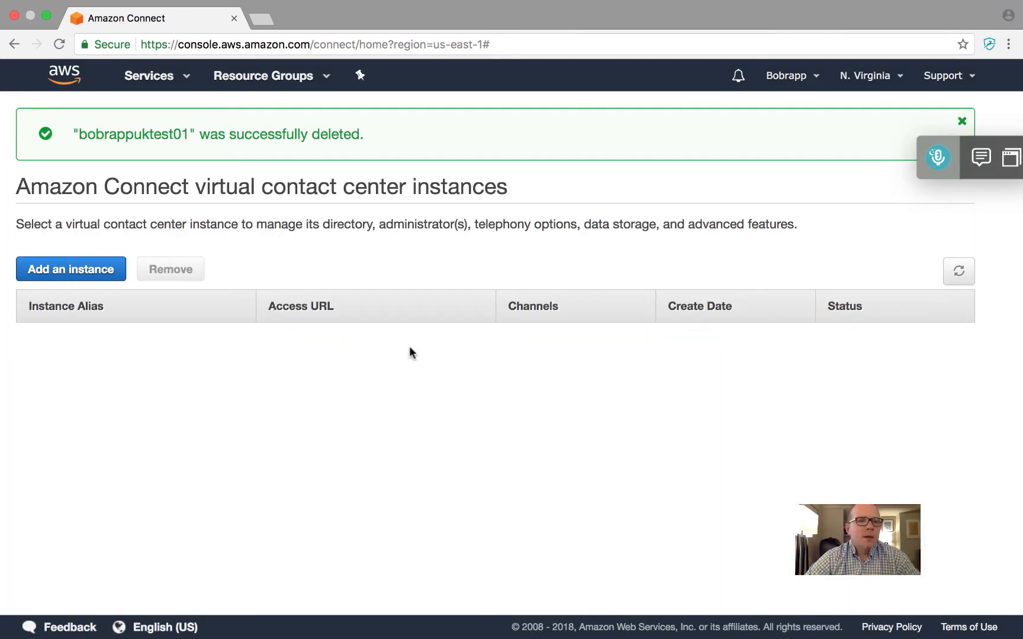
Start a new instance that stores users within Amazon Connect, with the account name followed by "UStelcotest" as its access URL
left_click(74, 273)
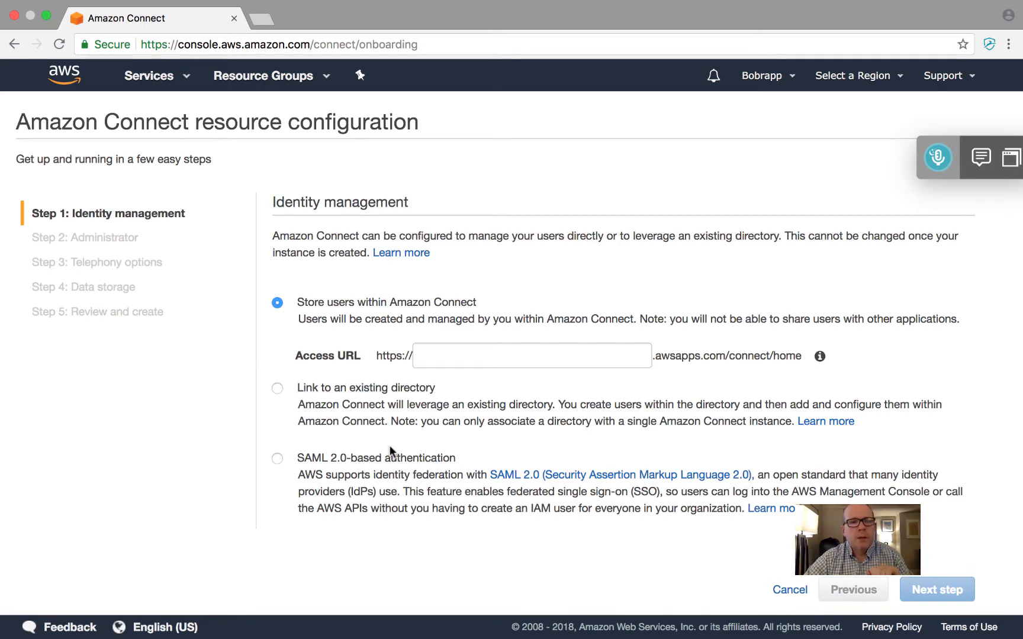
left_click(457, 355)
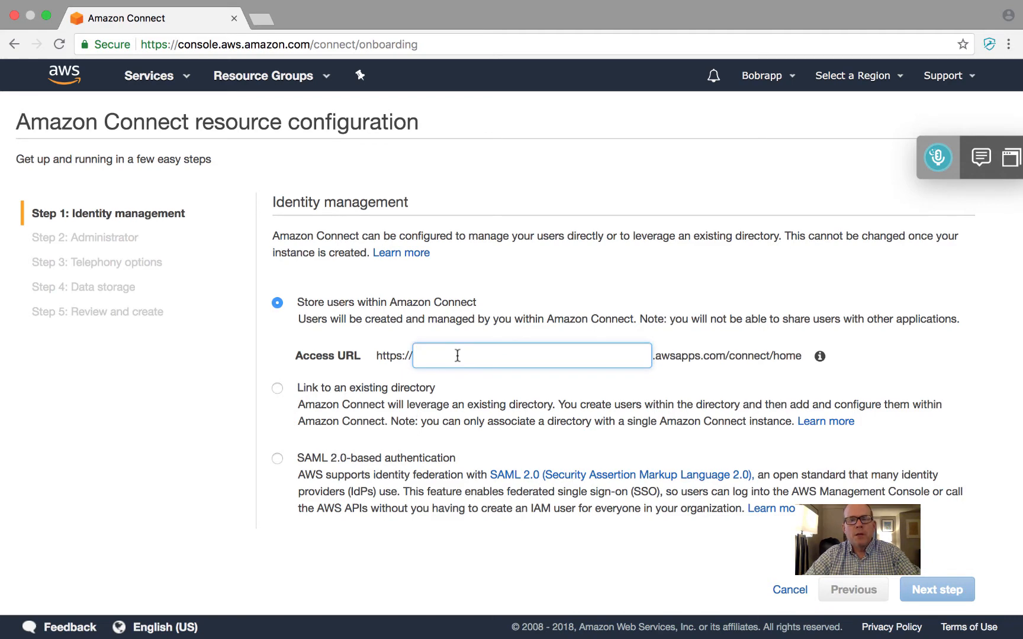
type("bobrapp")
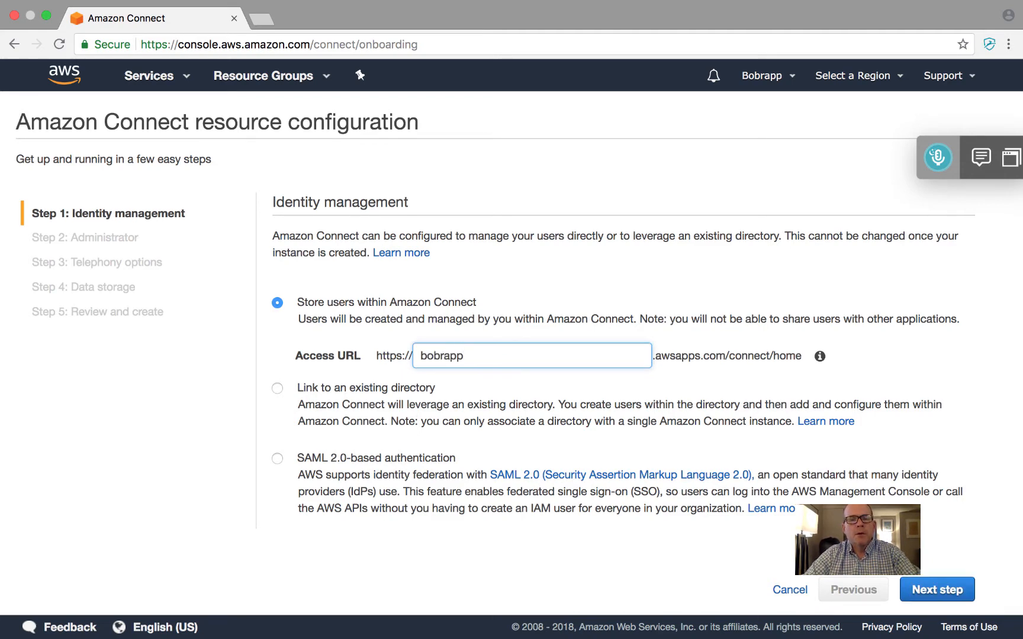
type("UStest")
key("BackSpace")
key("BackSpace")
key("BackSpace")
key("BackSpace")
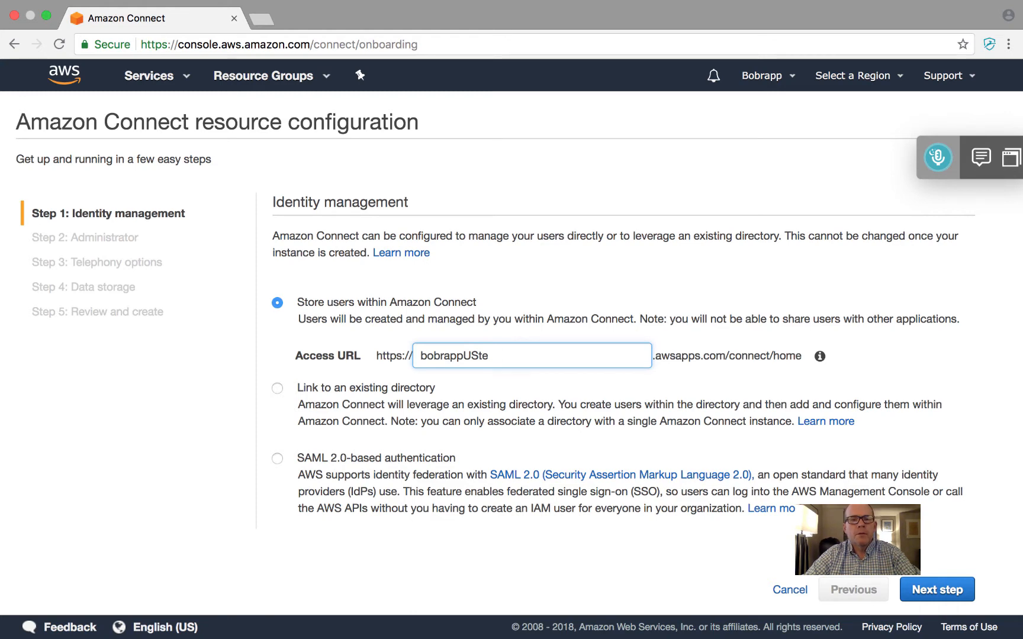
type("telcotest")
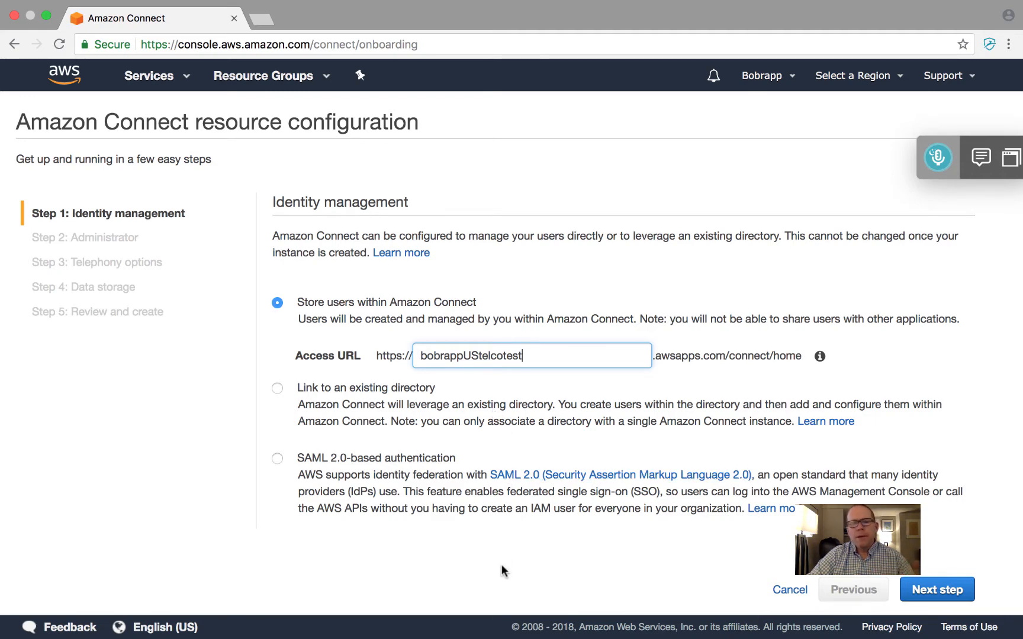
left_click(924, 584)
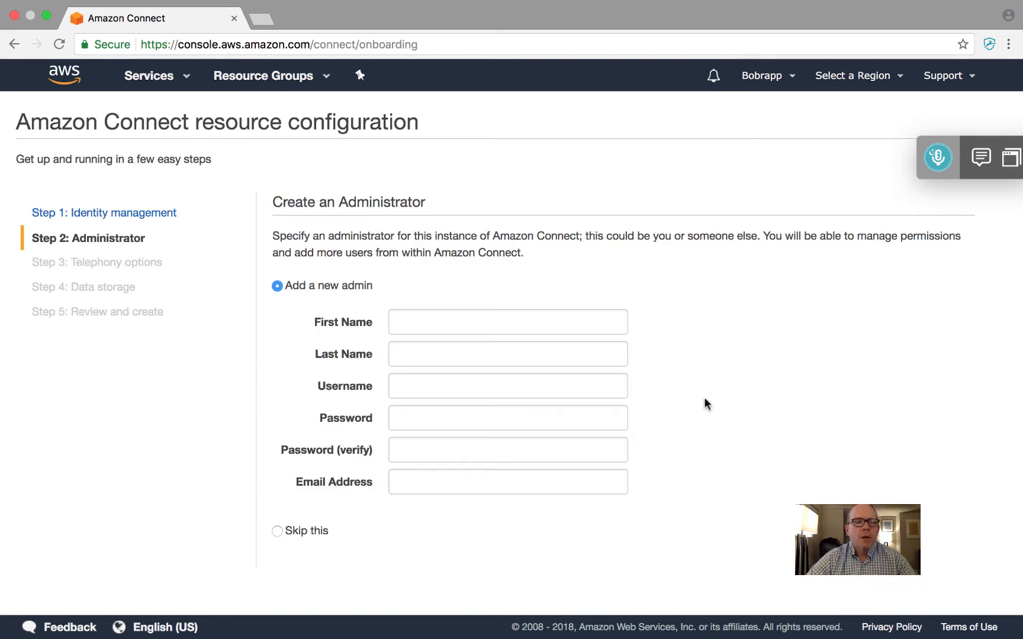
Skip creating an administrator and accept the telephony options with both incoming and outbound calls enabled
left_click(277, 530)
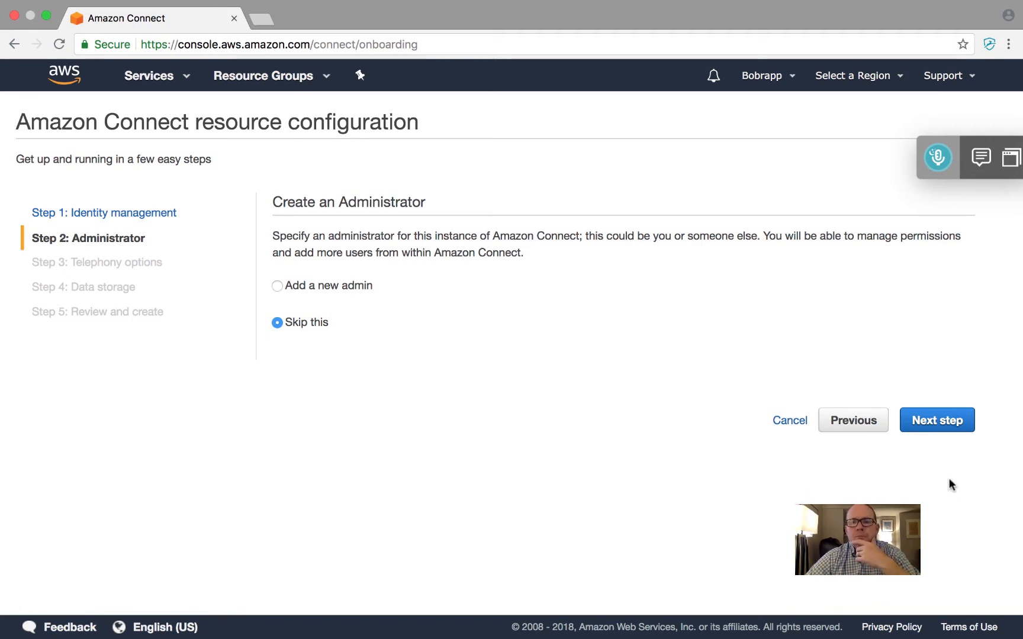
left_click(940, 421)
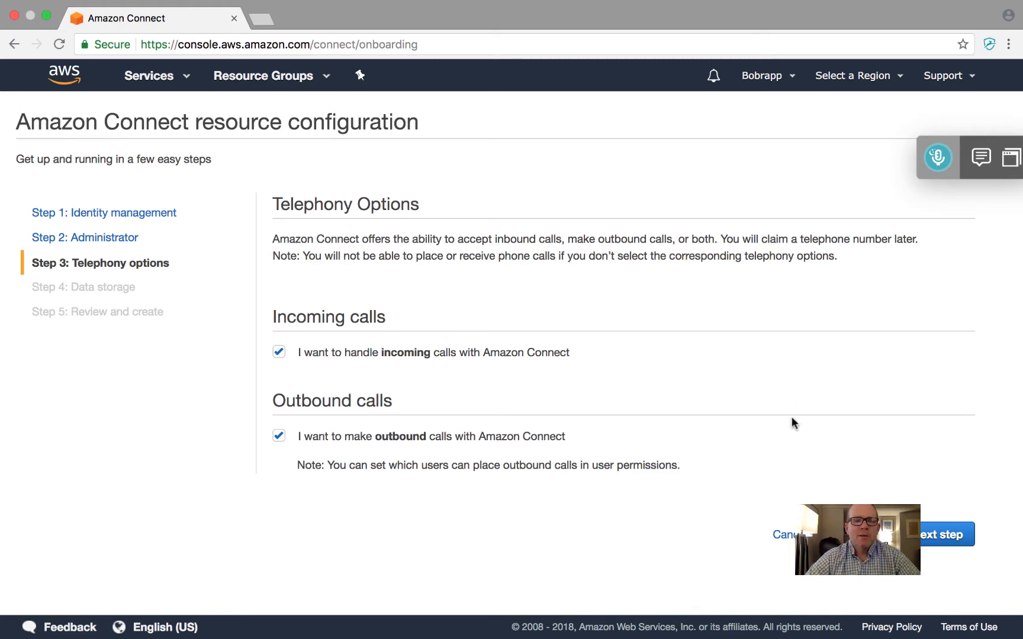
left_click(937, 541)
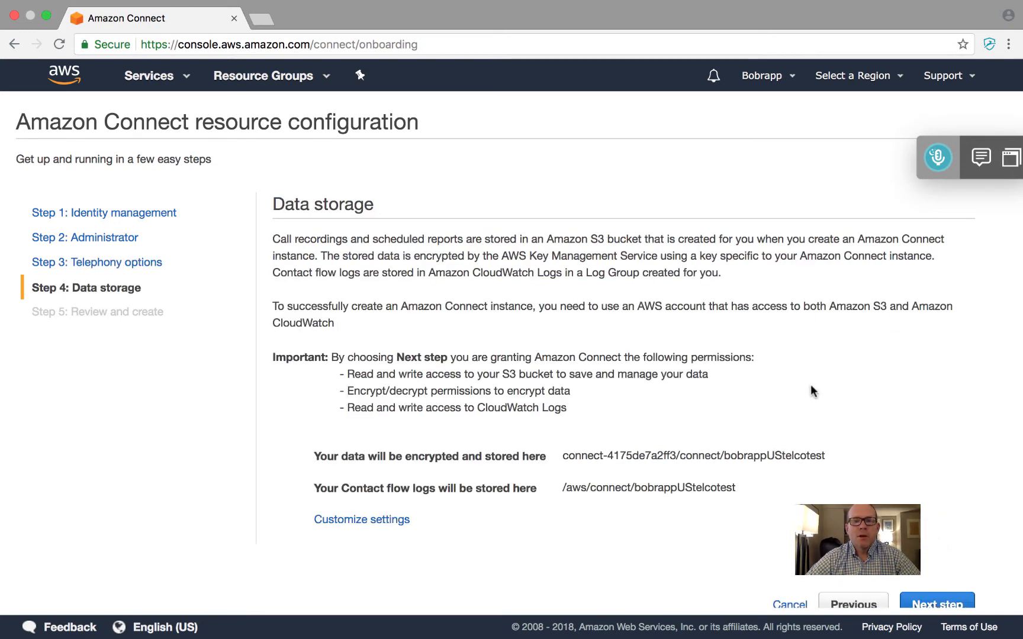
Check the storage location, accept the default data storage settings and create the instance
scroll(811, 388, "down", 1)
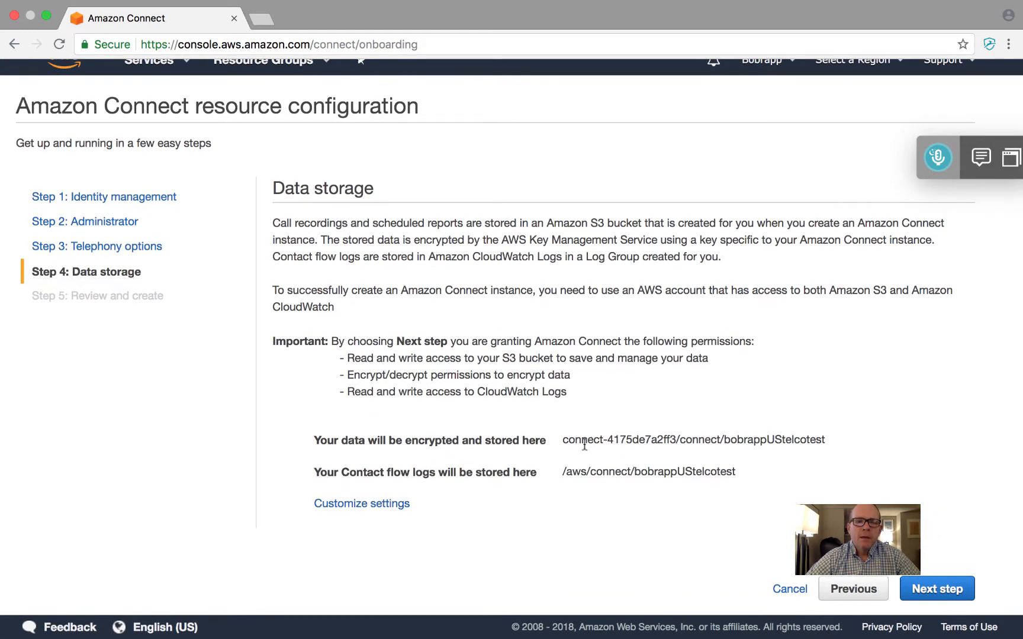
left_click_drag(564, 441, 834, 444)
left_click(835, 444)
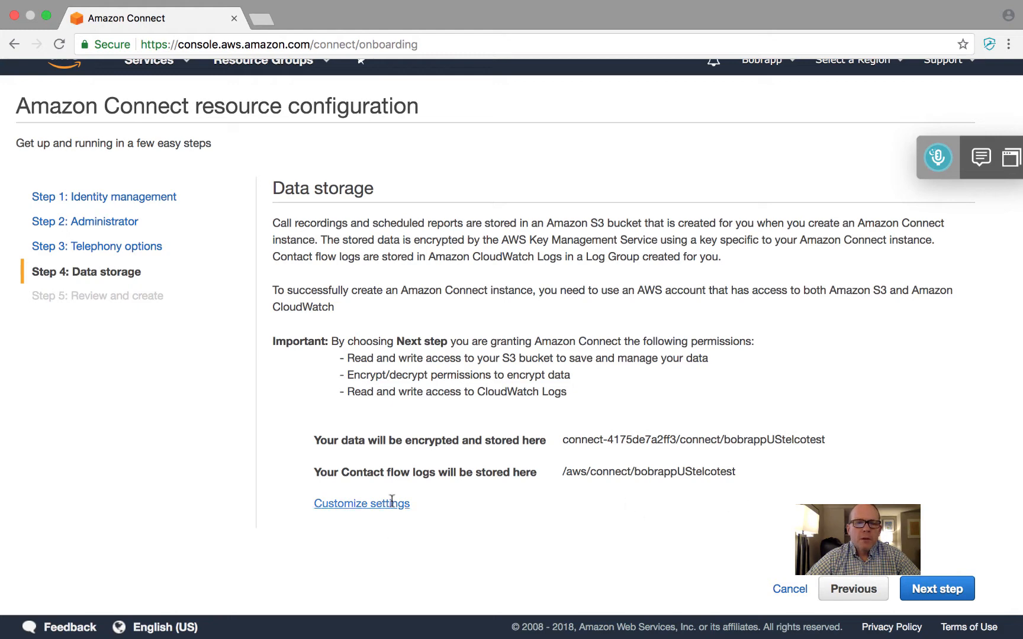
left_click(929, 588)
scroll(865, 416, "down", 2)
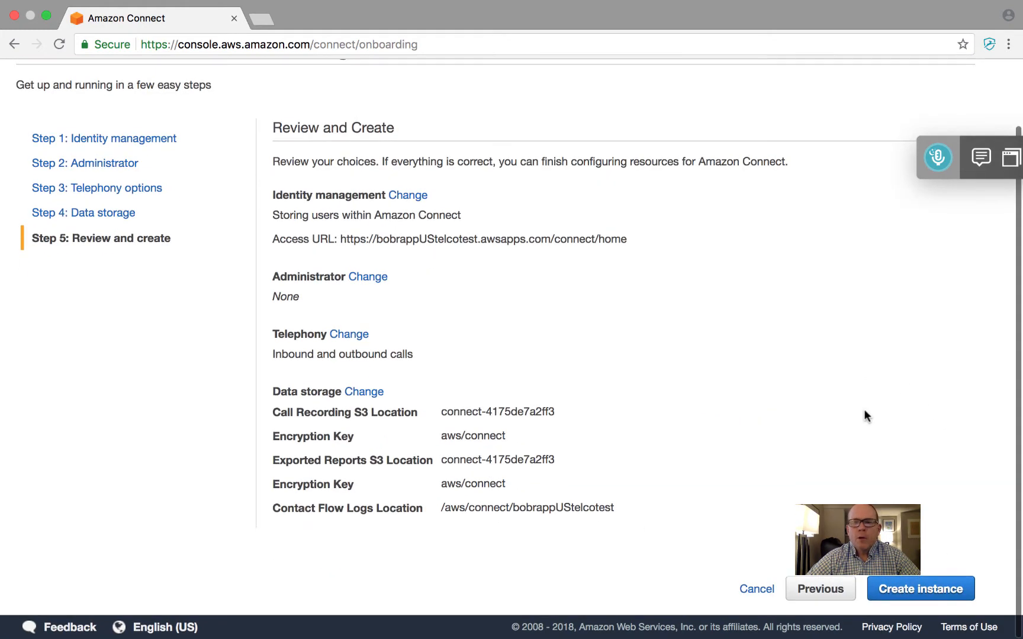
left_click(909, 587)
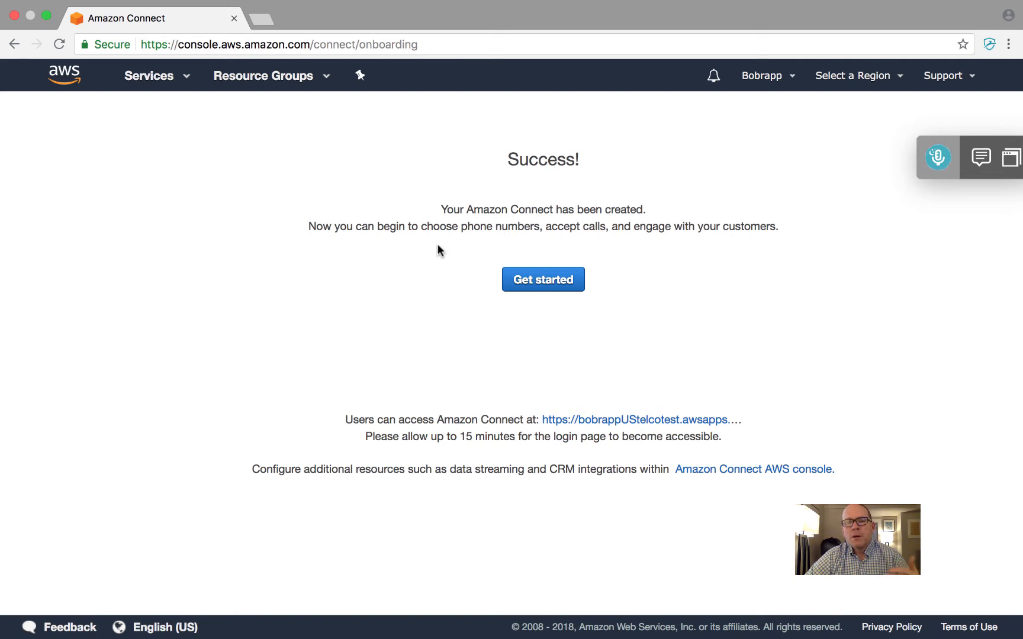
Begin the new instance's first setup and choose United States (+1) and Direct Dial for the phone number
left_click(550, 283)
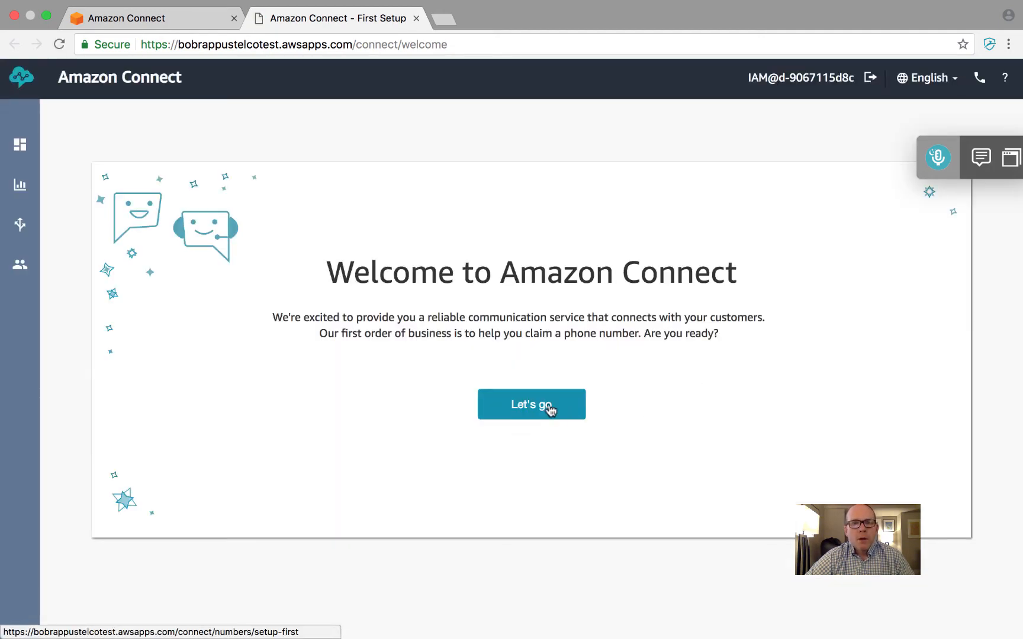
left_click(540, 406)
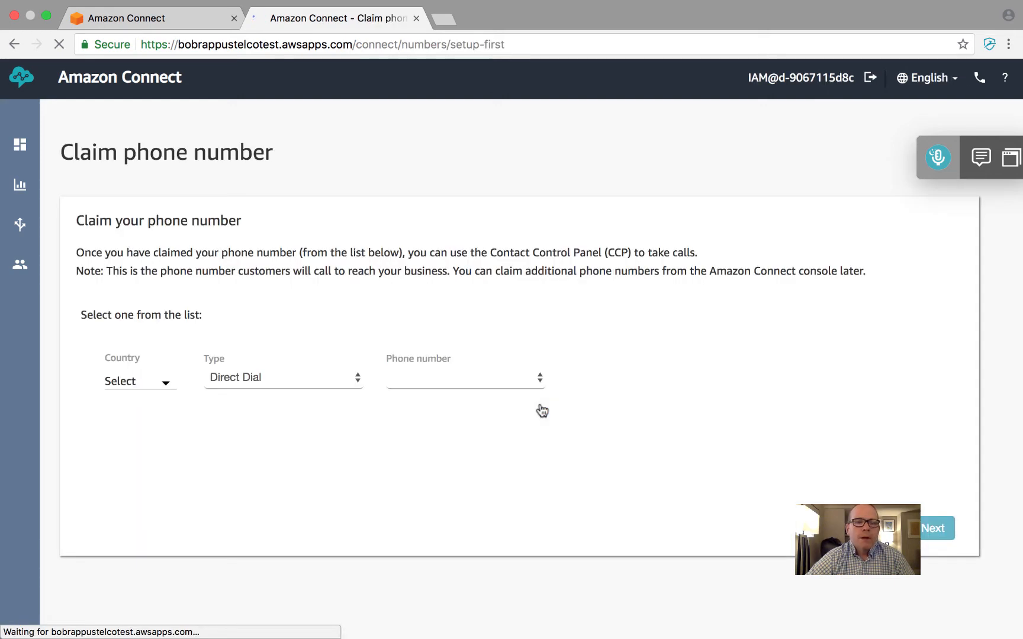
left_click(156, 383)
scroll(228, 464, "down", 8)
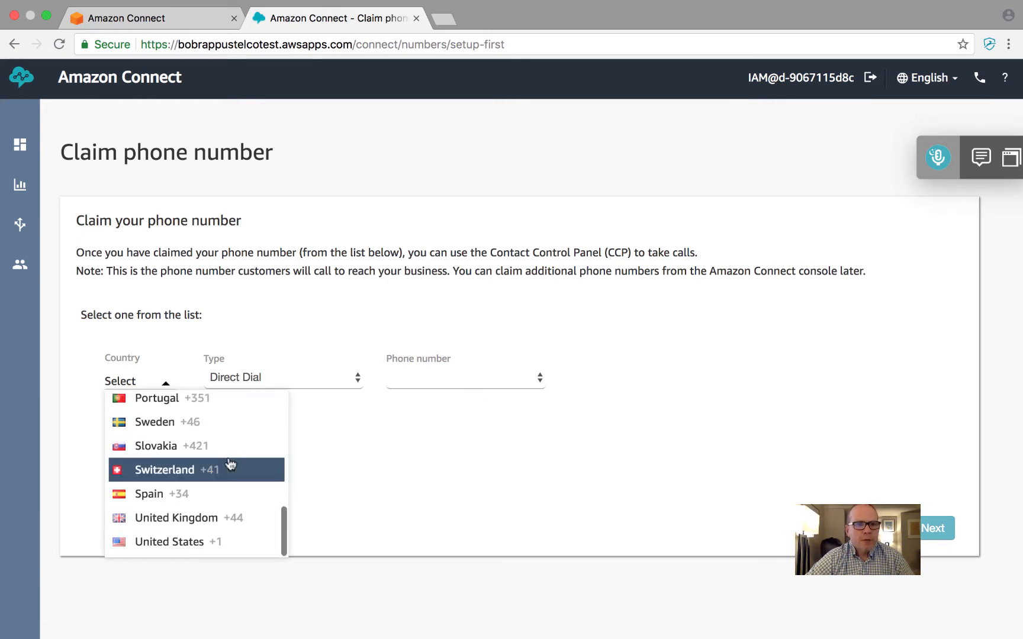
left_click(194, 549)
left_click(266, 380)
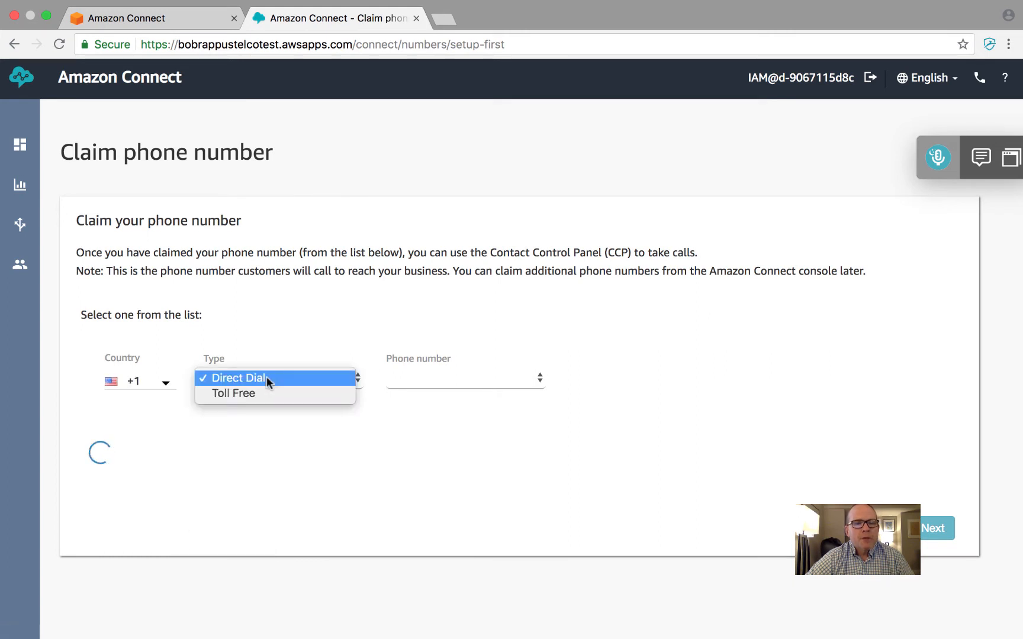
left_click(267, 376)
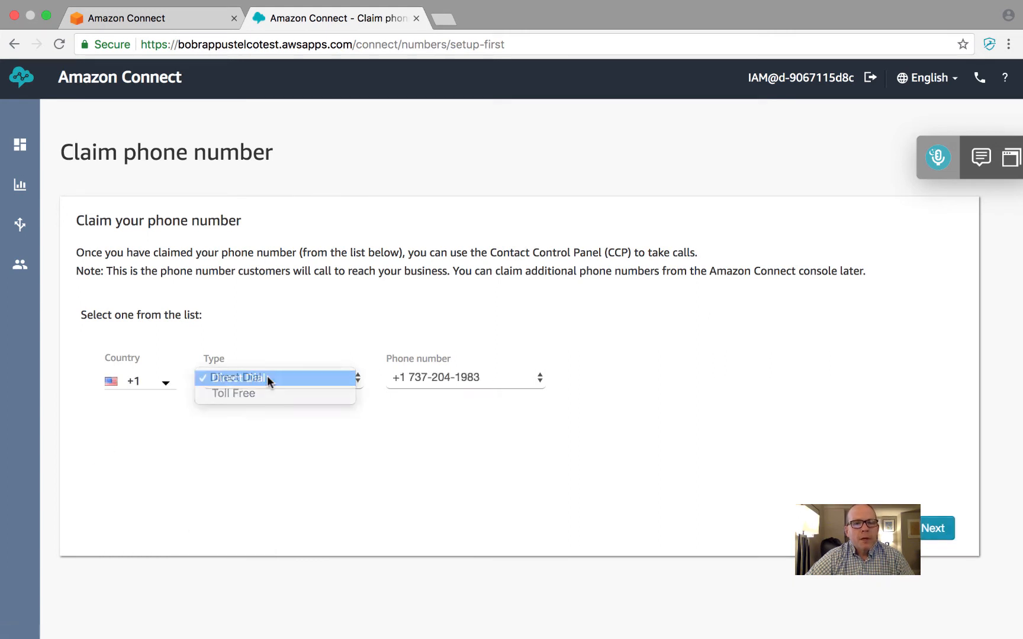
Pick the fourth phone number offered and claim it
left_click(486, 377)
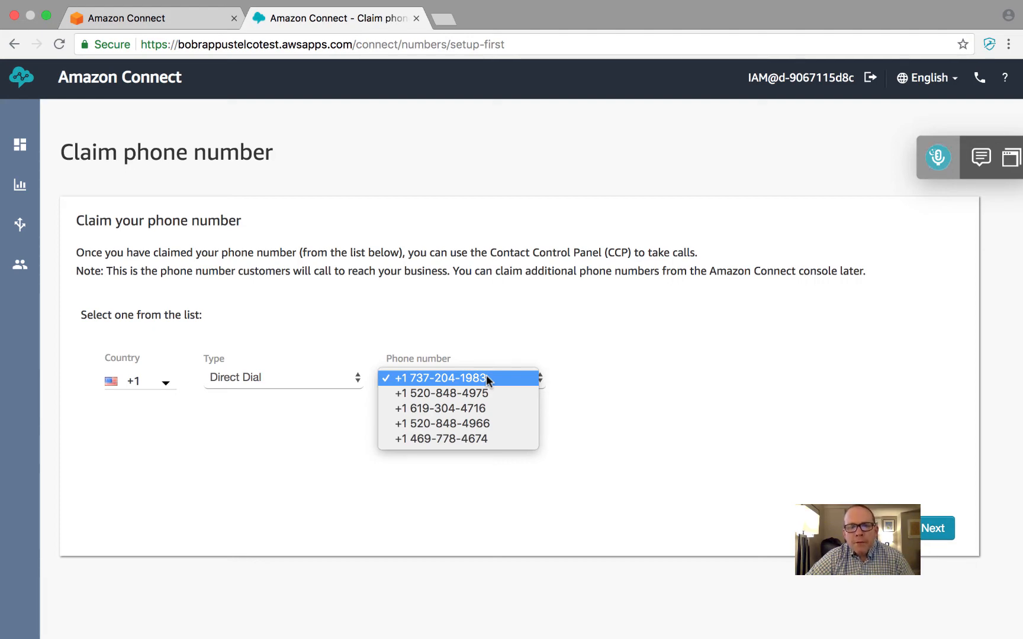
left_click(455, 421)
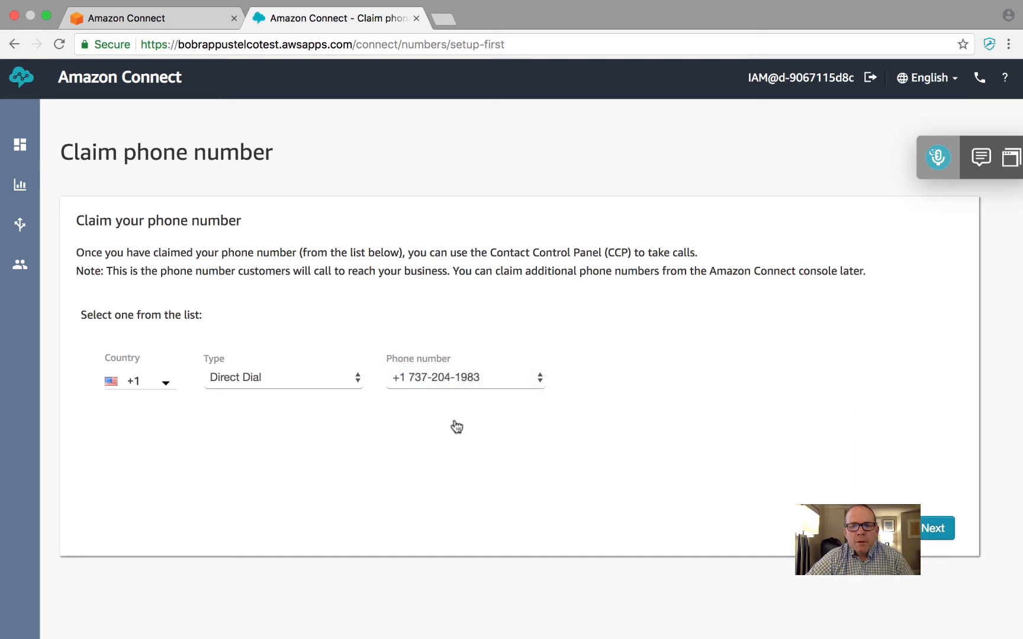
left_click(935, 530)
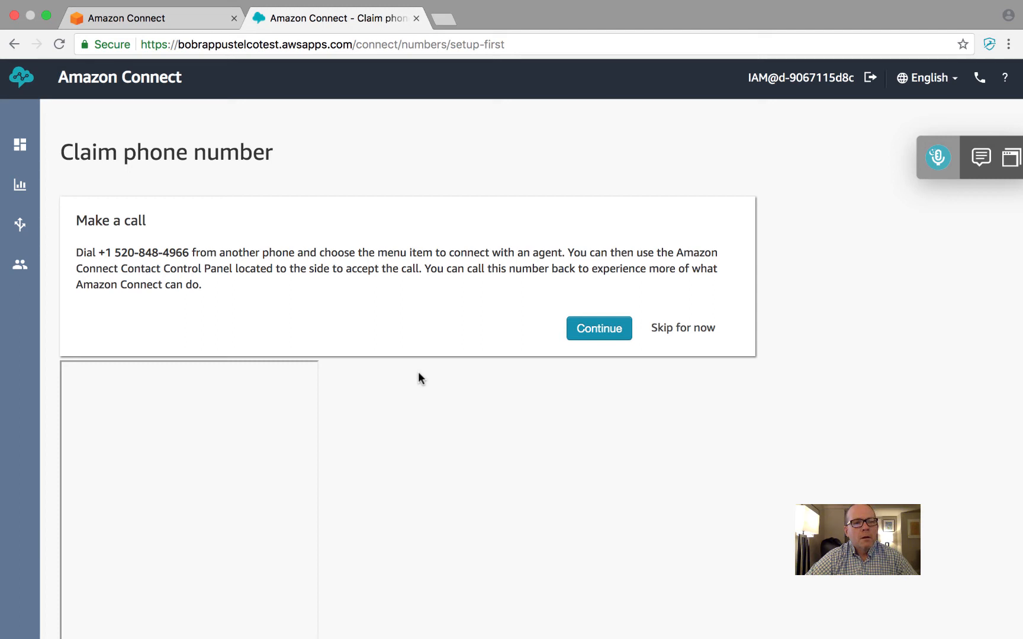
Continue past the test call and select all entries in the instance's phone number list
left_click(592, 335)
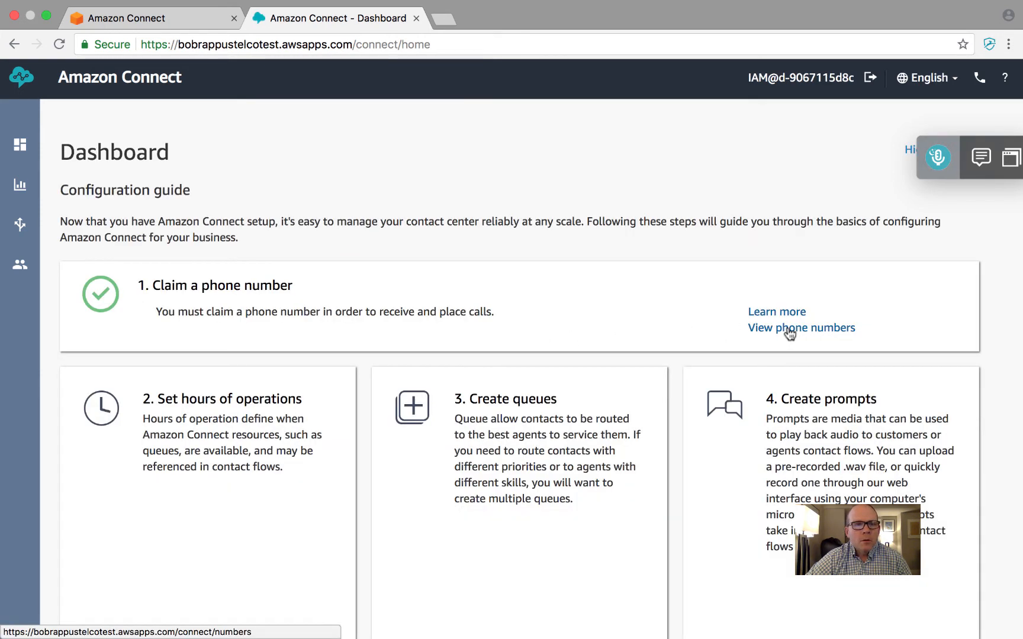
left_click(789, 329)
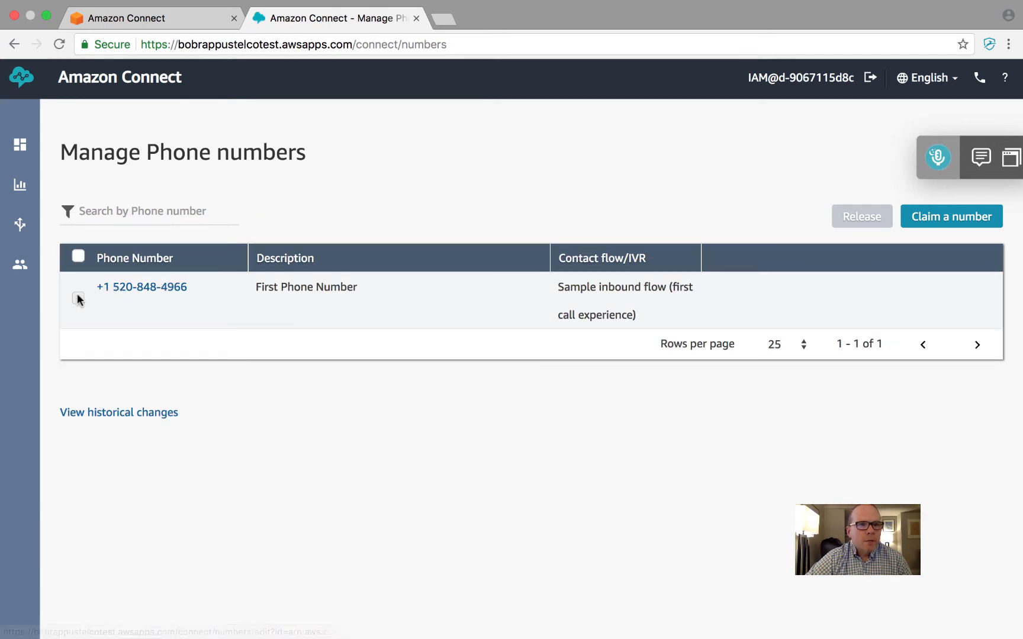
left_click(78, 255)
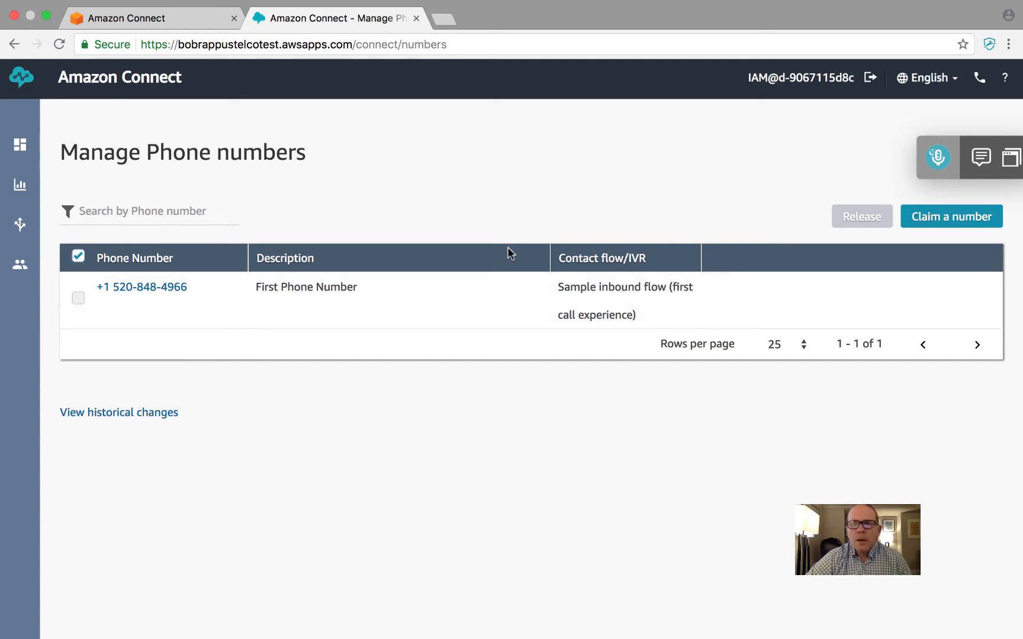
Begin claiming another number as toll free for the United States (+1) and pick the first number offered
left_click(953, 216)
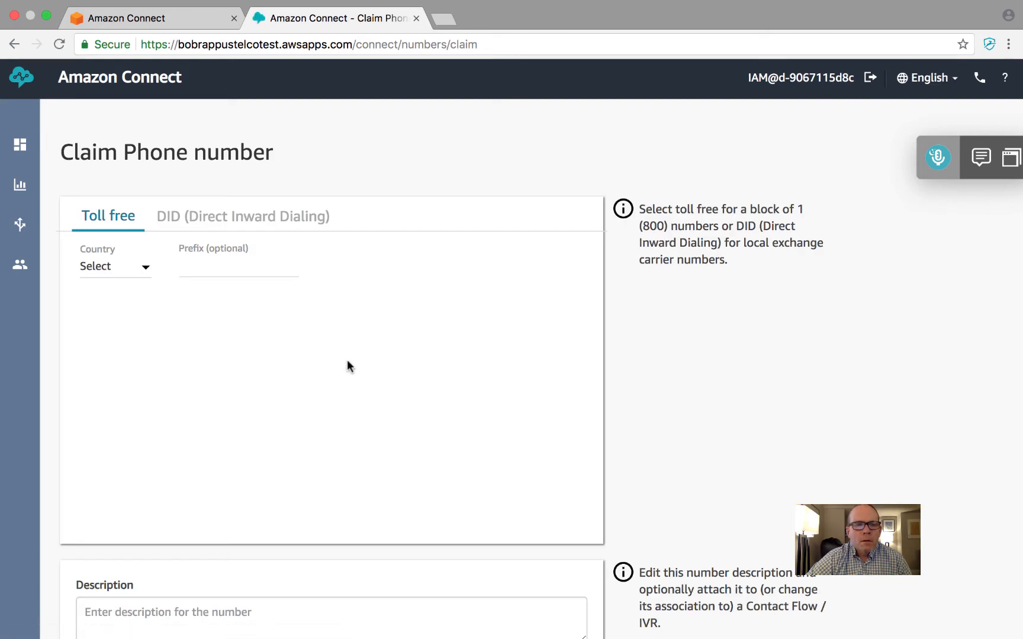
scroll(346, 360, "down", 5)
scroll(347, 360, "up", 5)
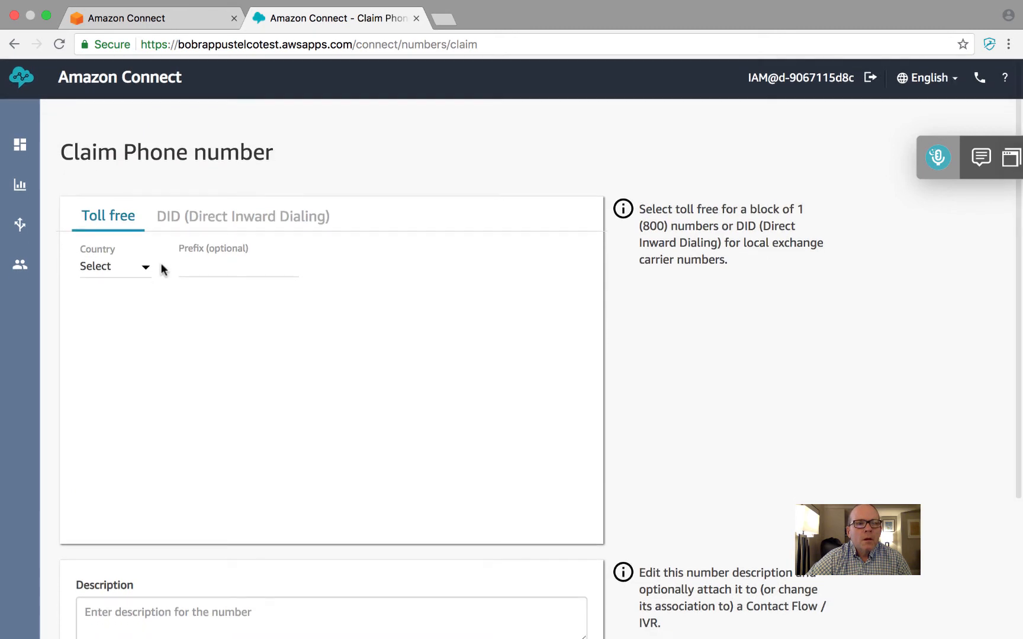
left_click(132, 268)
scroll(187, 388, "down", 10)
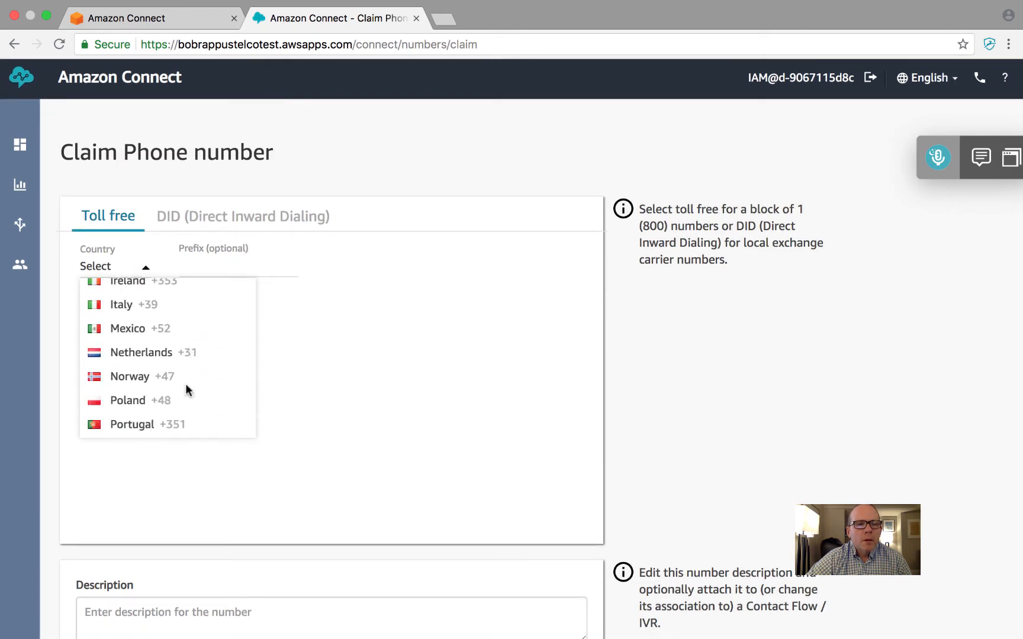
left_click(178, 423)
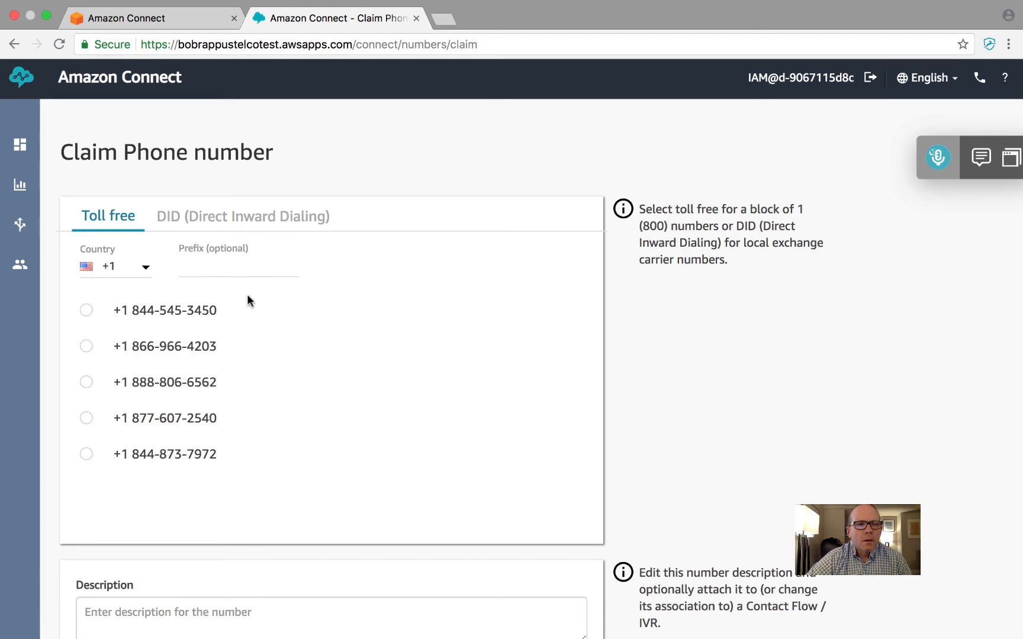
left_click(87, 310)
Enter a description stating that the toll-free number is a test of the owner's US flow
scroll(457, 394, "down", 5)
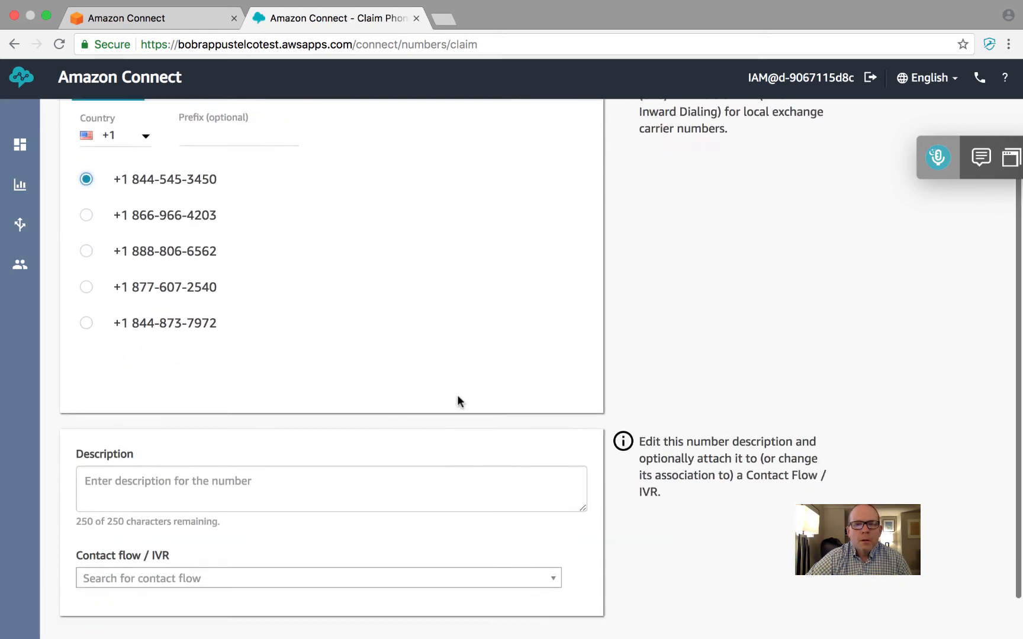
scroll(457, 401, "down", 2)
left_click(216, 431)
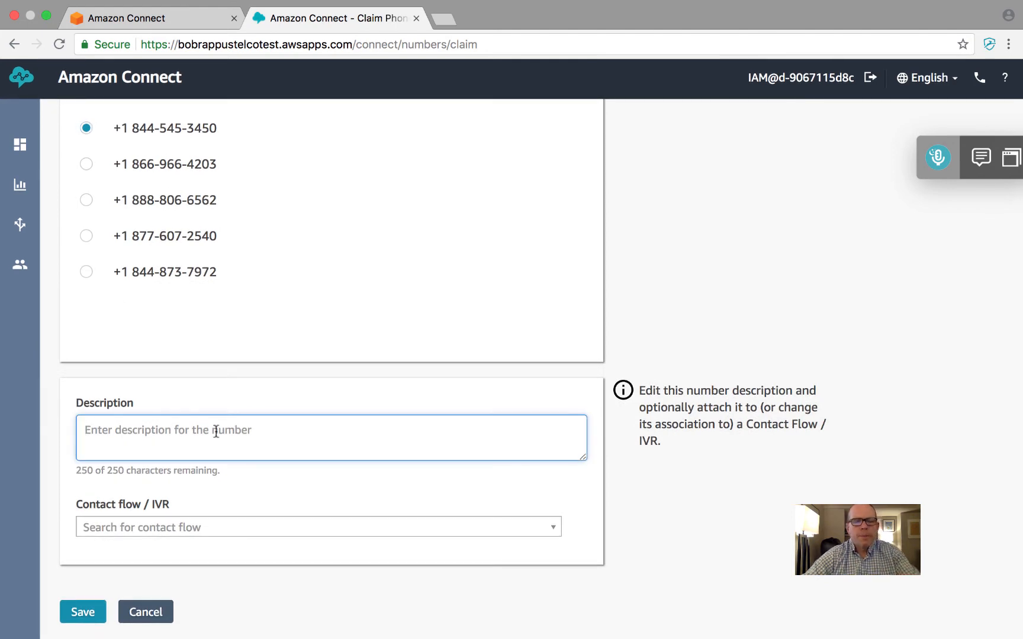
type("test of bob")
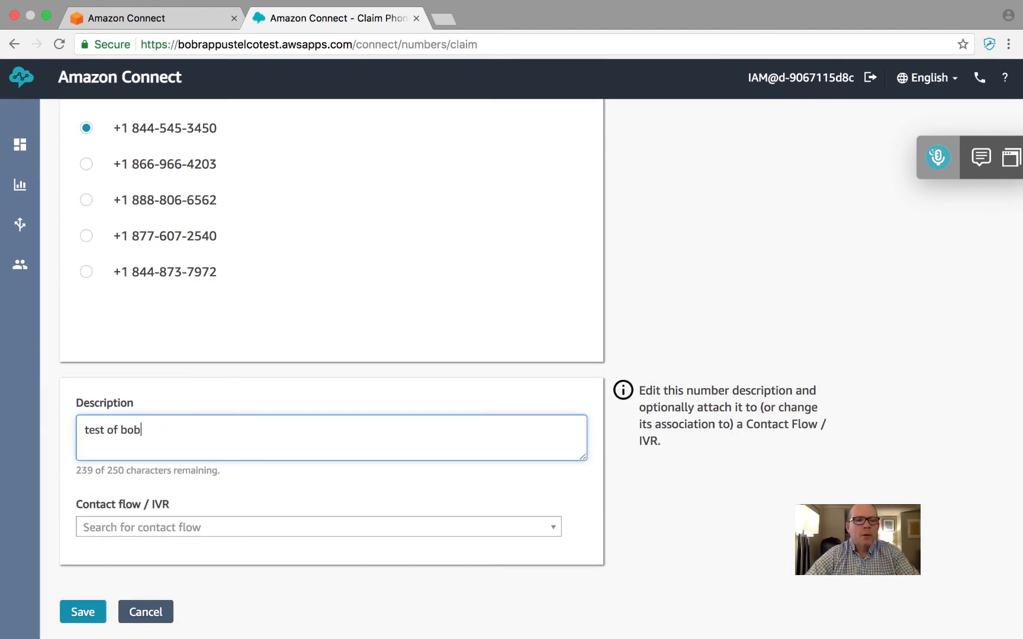
type("rapp us flow")
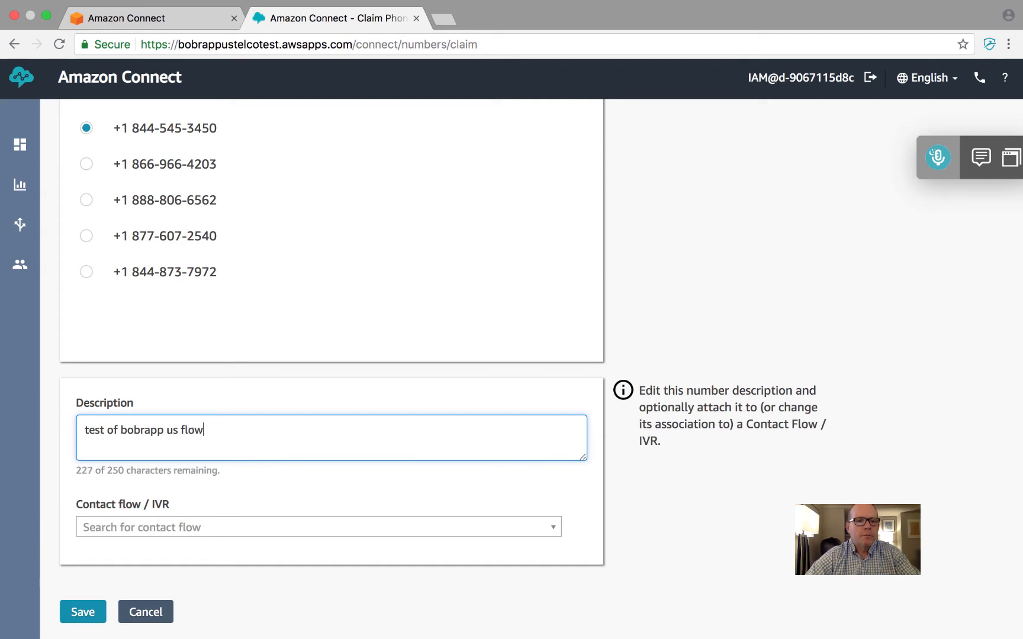
Attach the toll-free number to the Sample queued callback contact flow and save the claim
left_click(201, 528)
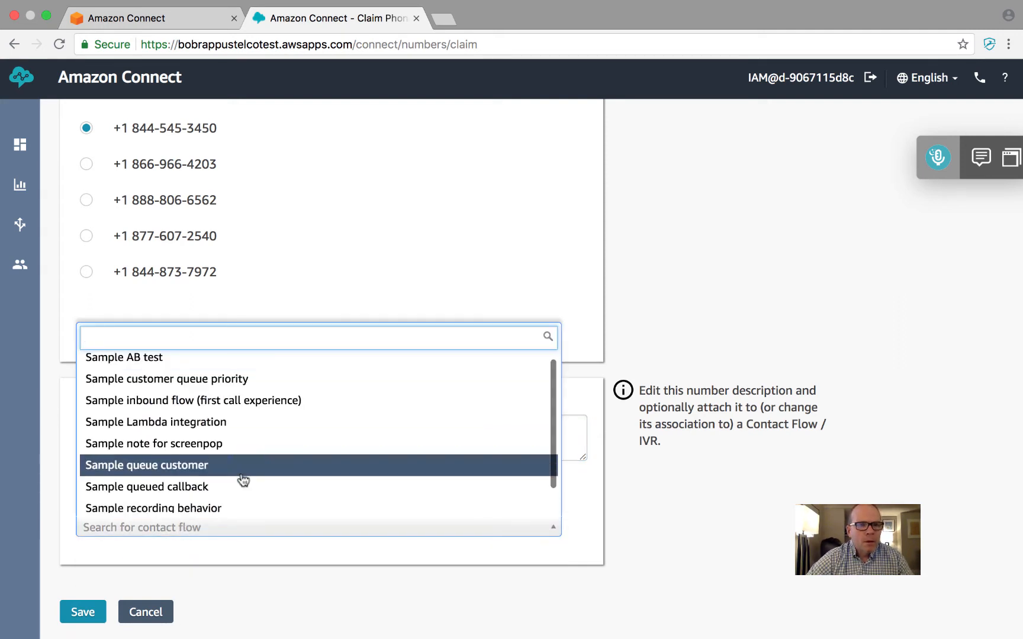
scroll(320, 445, "down", 1)
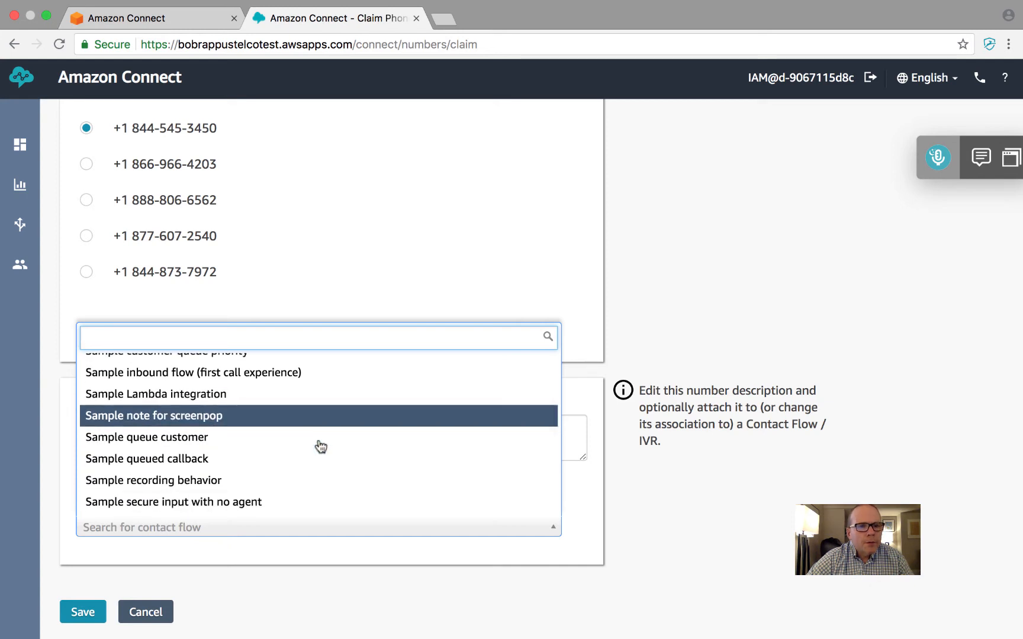
left_click(198, 460)
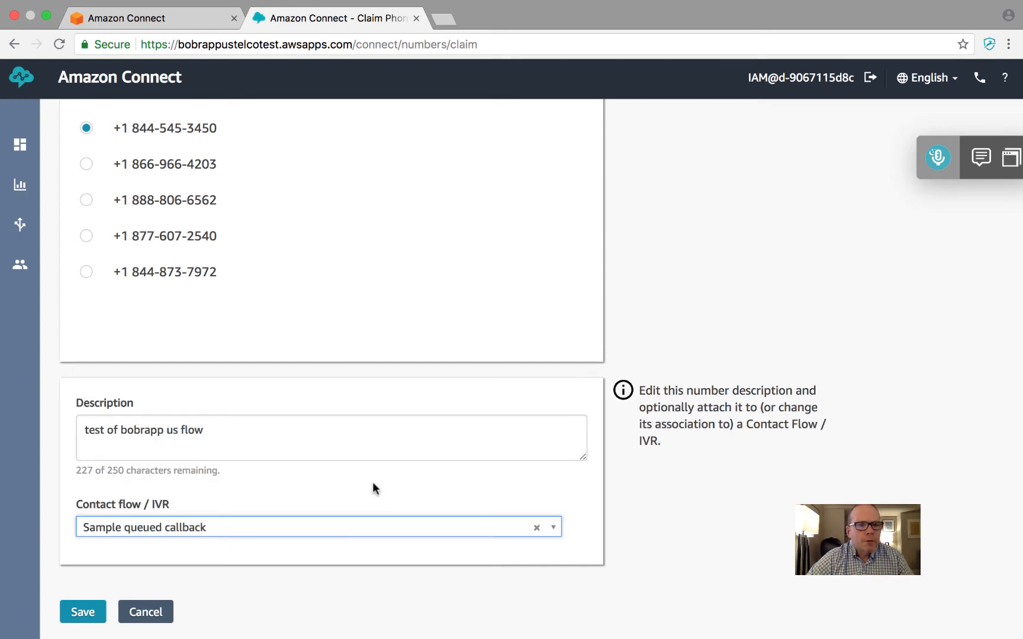
left_click(81, 614)
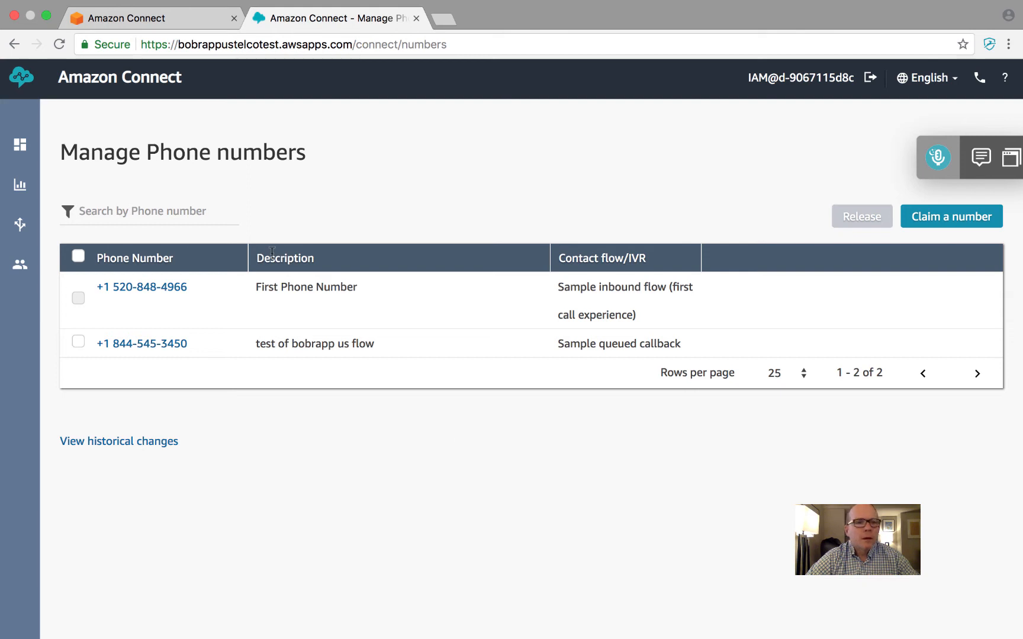
Select all numbers in the phone number list, then return to the dashboard and look through its configuration guide
left_click(78, 256)
mouse_move(81, 300)
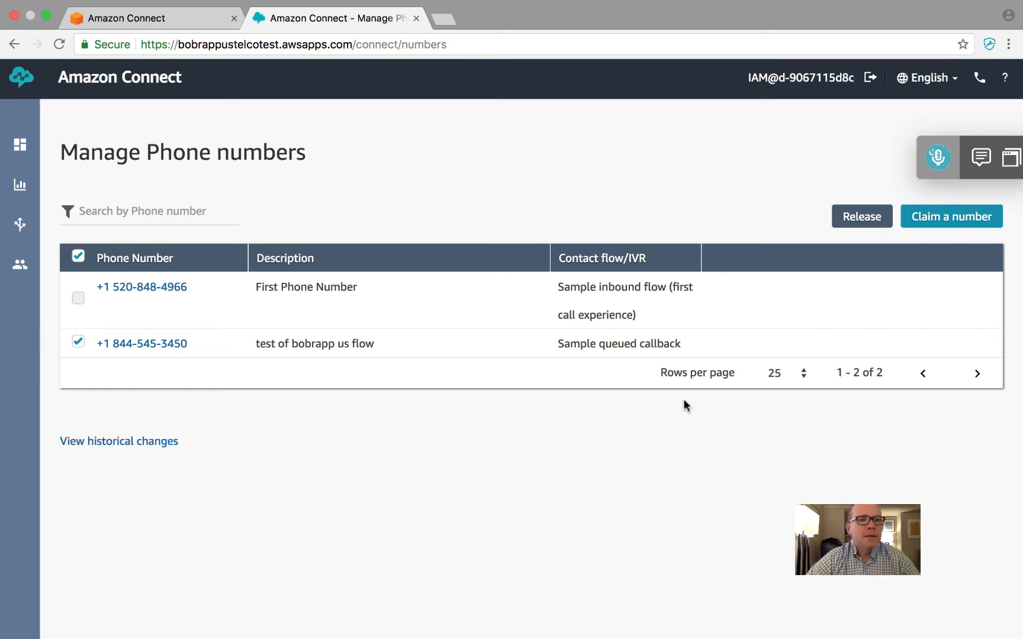
mouse_move(34, 150)
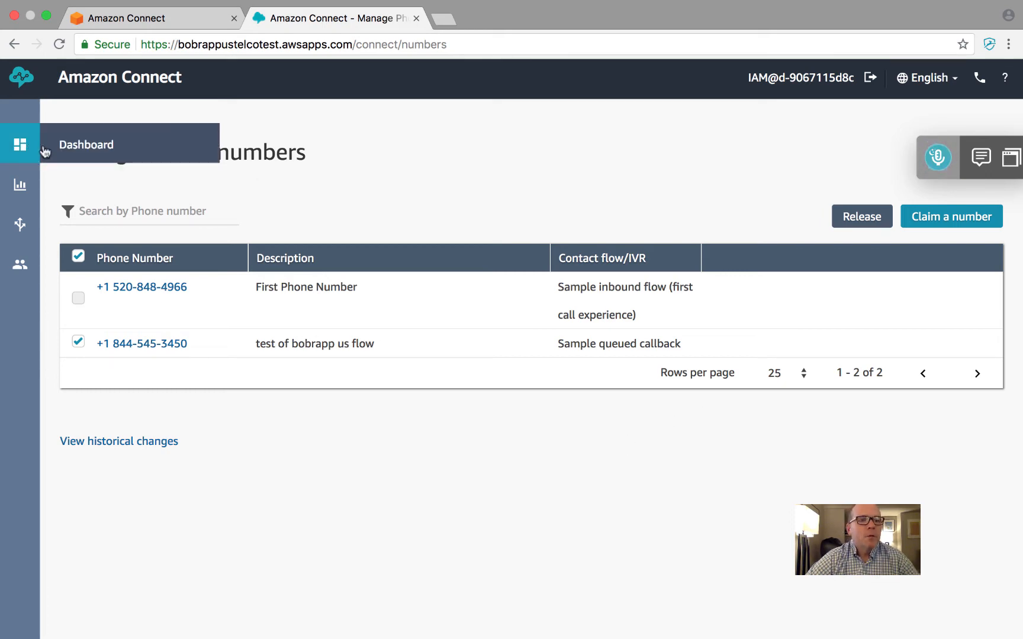
left_click(90, 148)
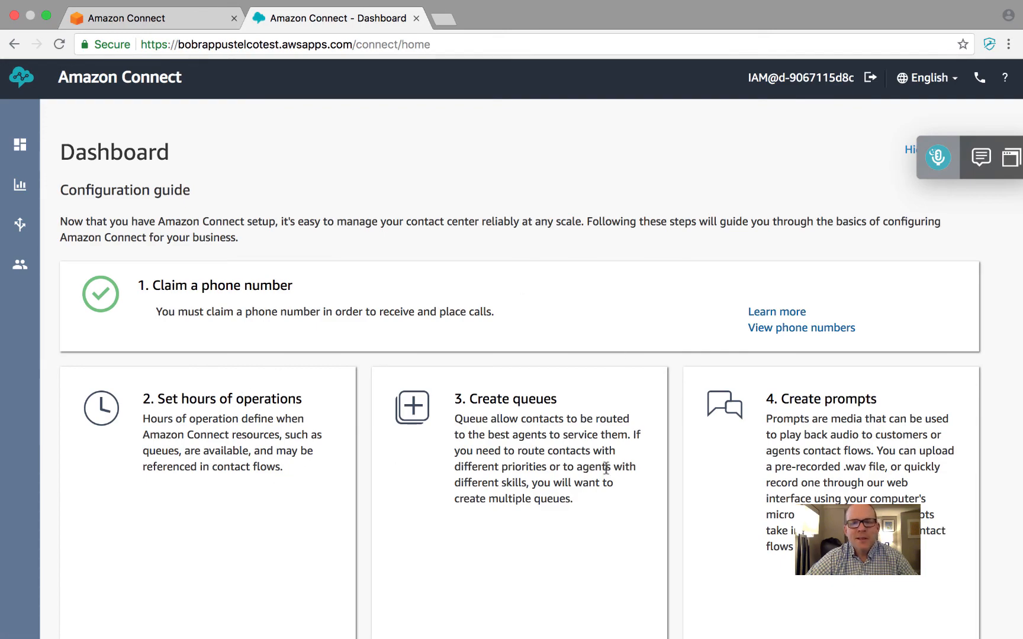
scroll(550, 513, "down", 5)
scroll(550, 513, "down", 5)
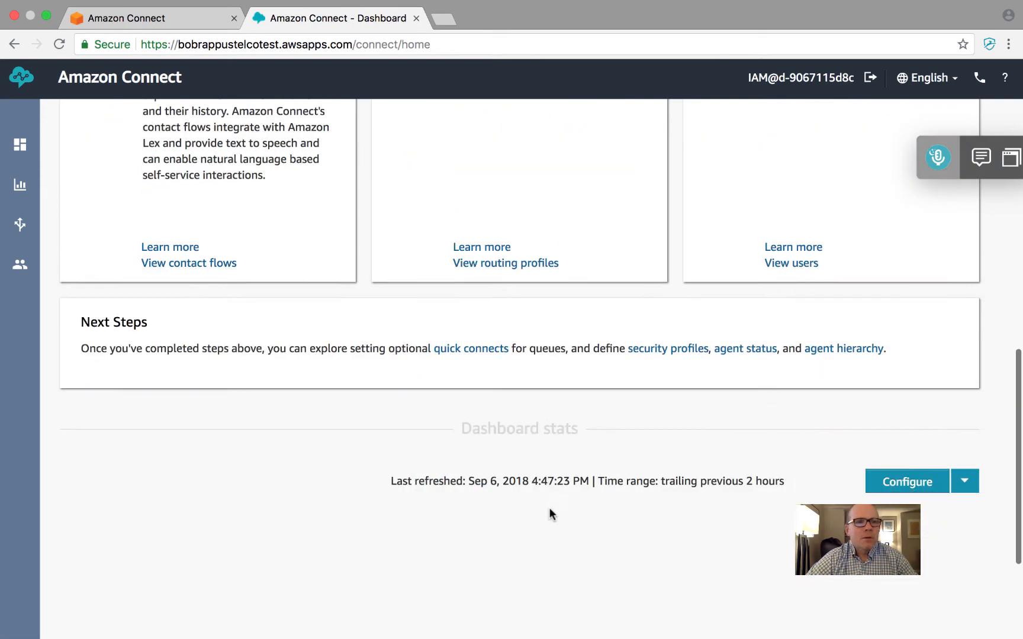
scroll(550, 512, "up", 10)
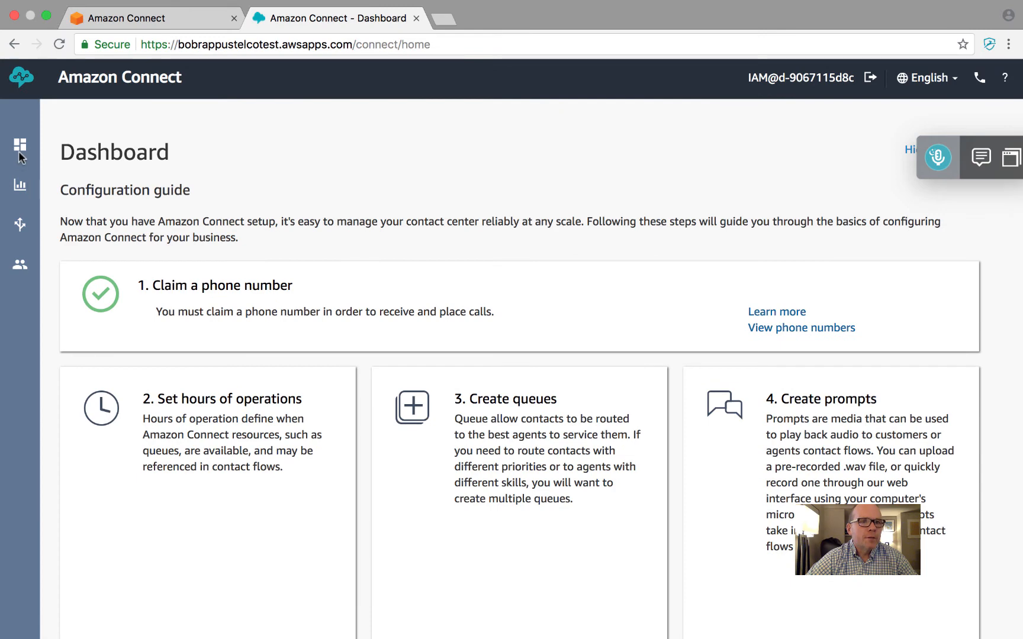
Open the real-time metrics report grouped by Queues and check the BasicQueue figures
mouse_move(27, 204)
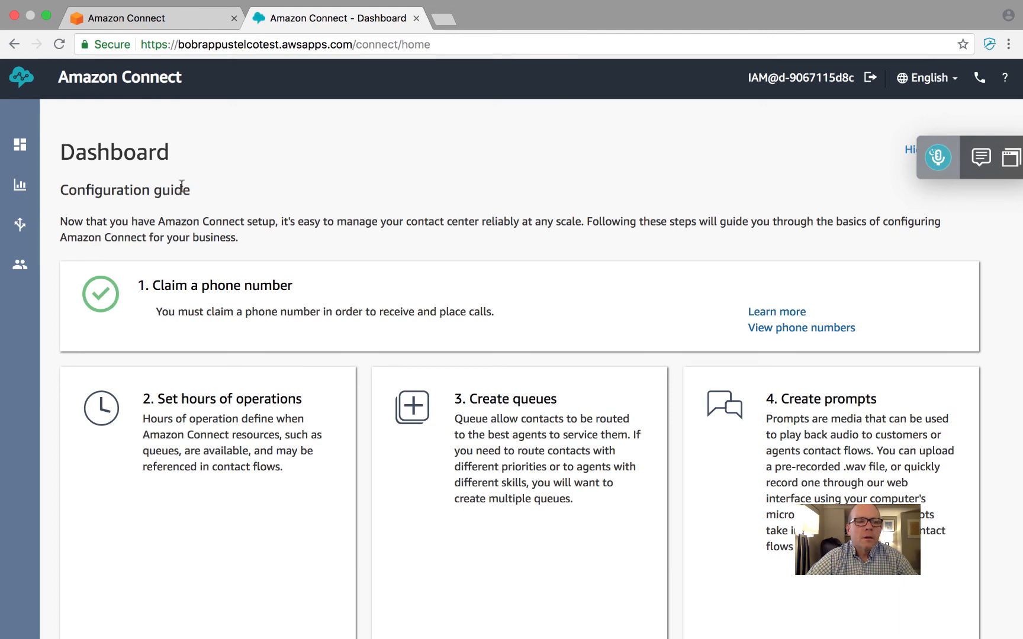
left_click(103, 230)
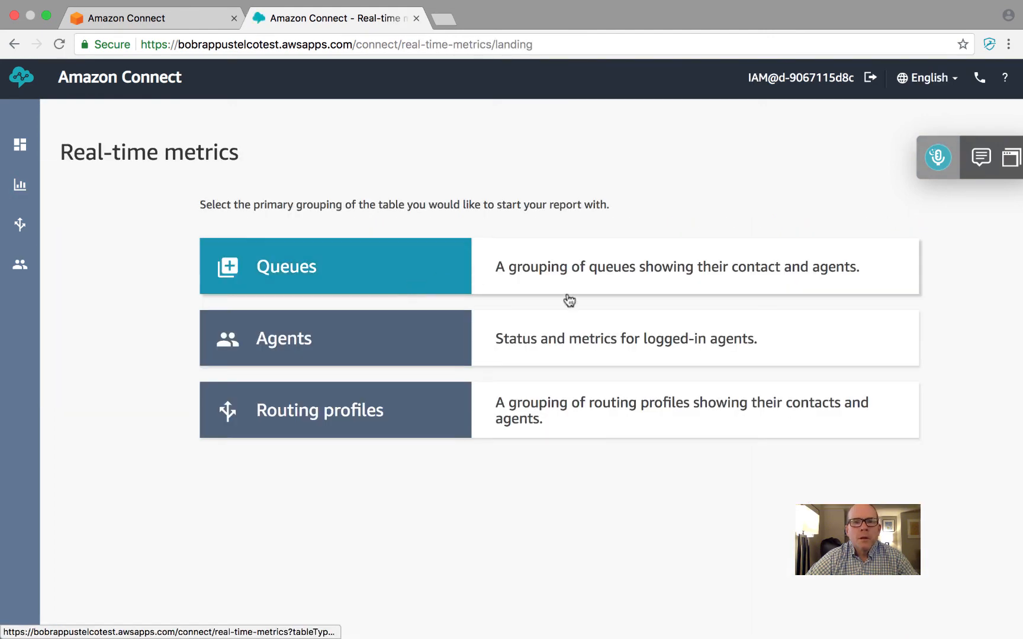
left_click(411, 265)
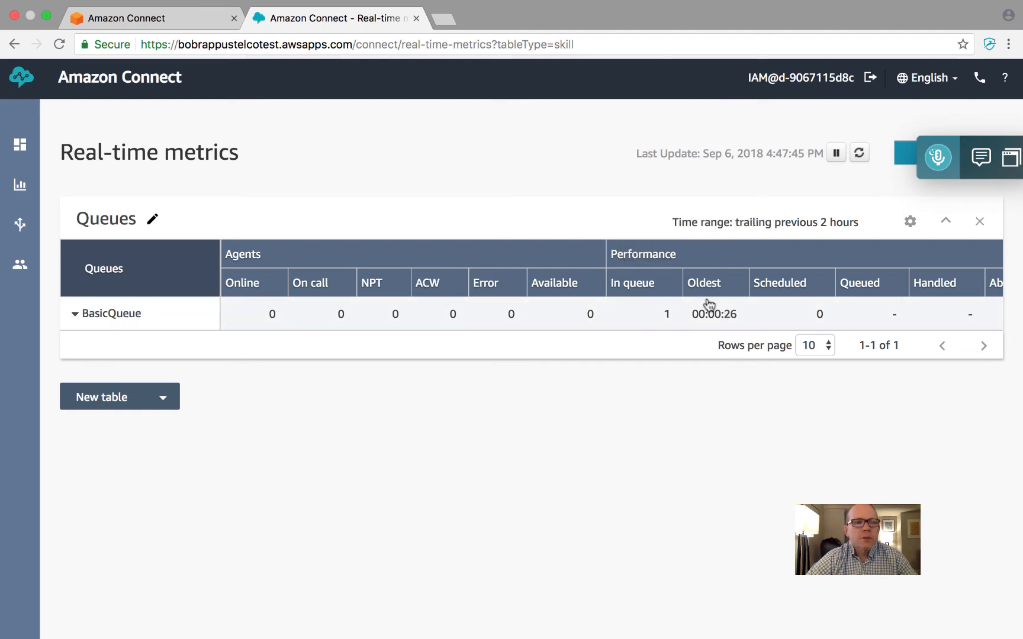
Return to the dashboard and open the list of voice prompts from the configuration guide
mouse_move(19, 227)
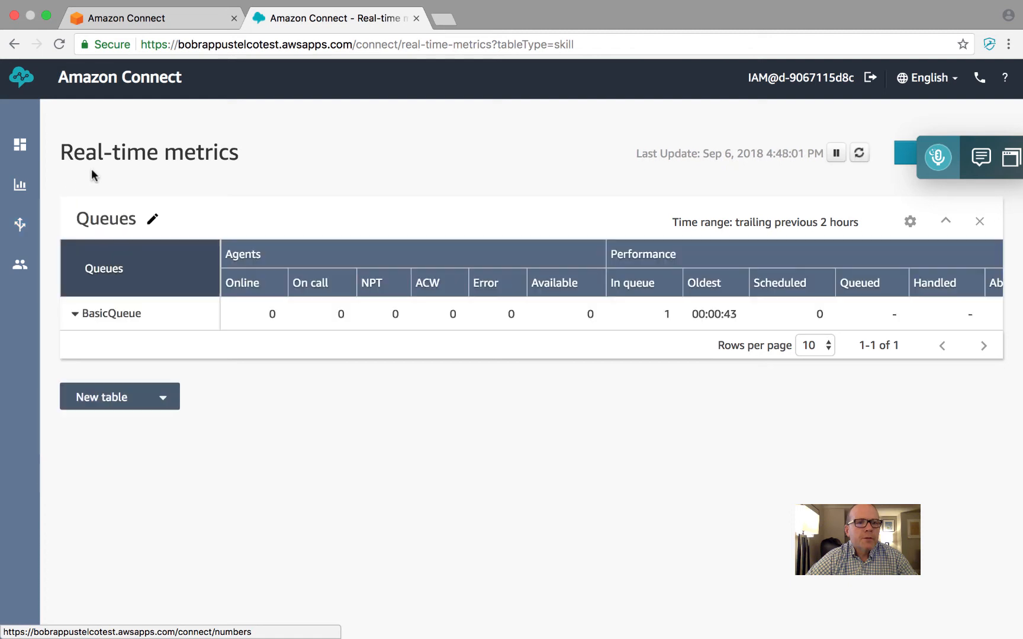
mouse_move(20, 145)
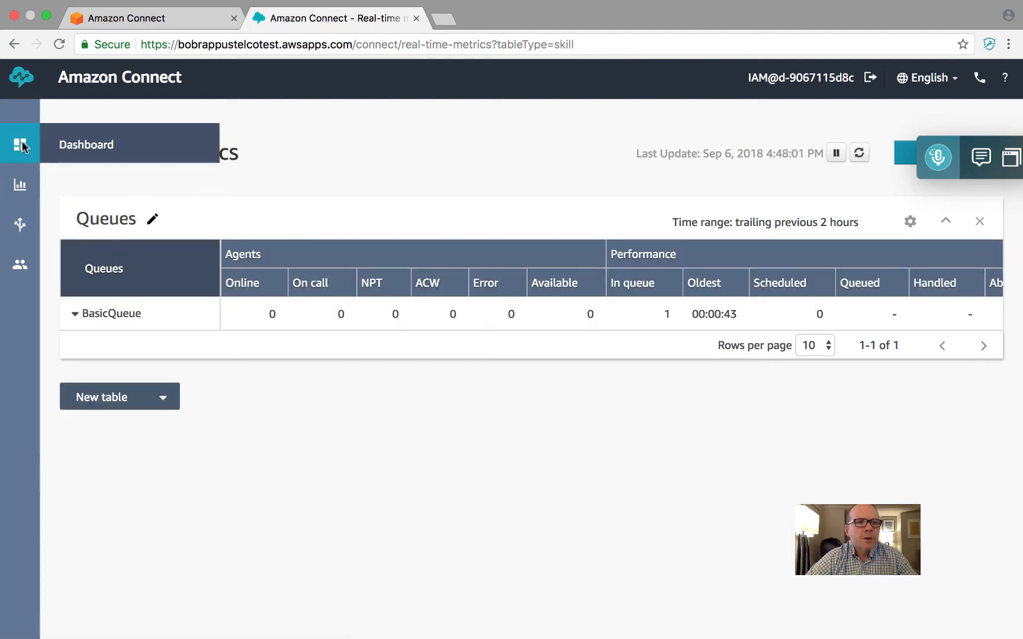
left_click(103, 143)
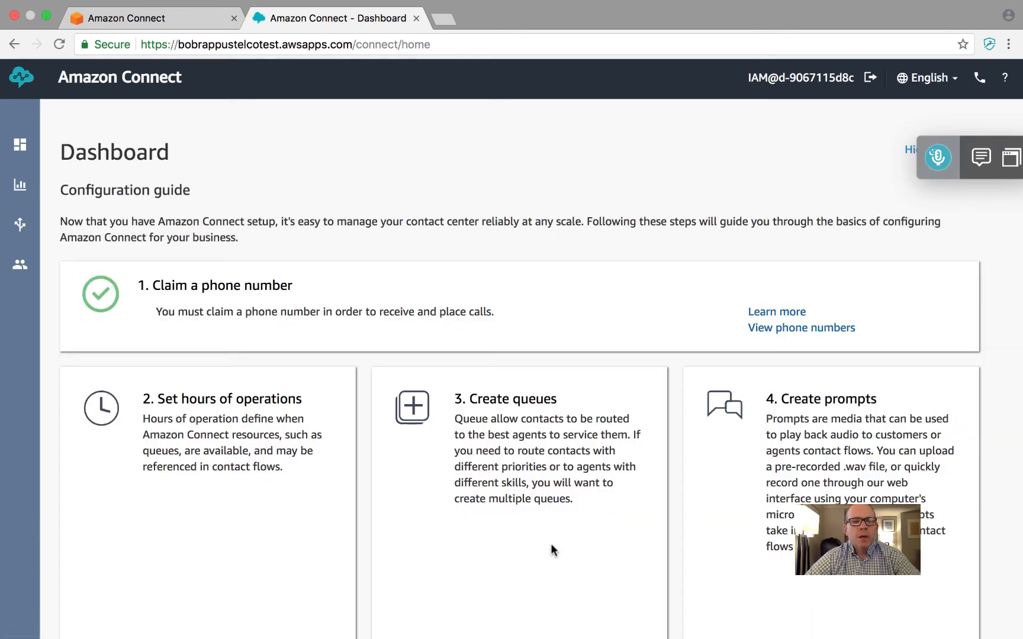
scroll(568, 538, "down", 6)
scroll(568, 539, "up", 2)
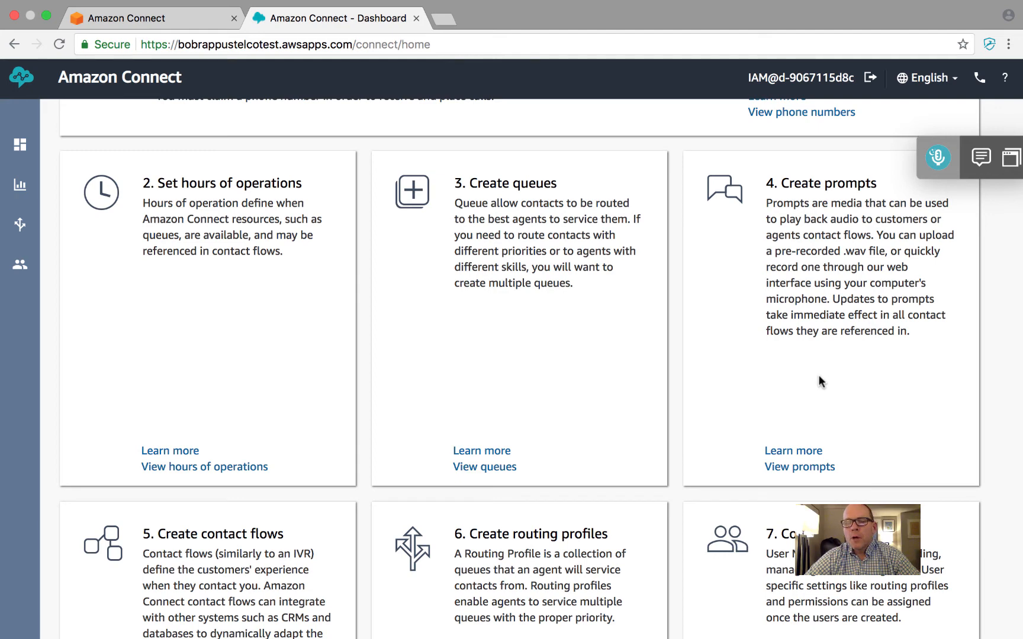
left_click(791, 468)
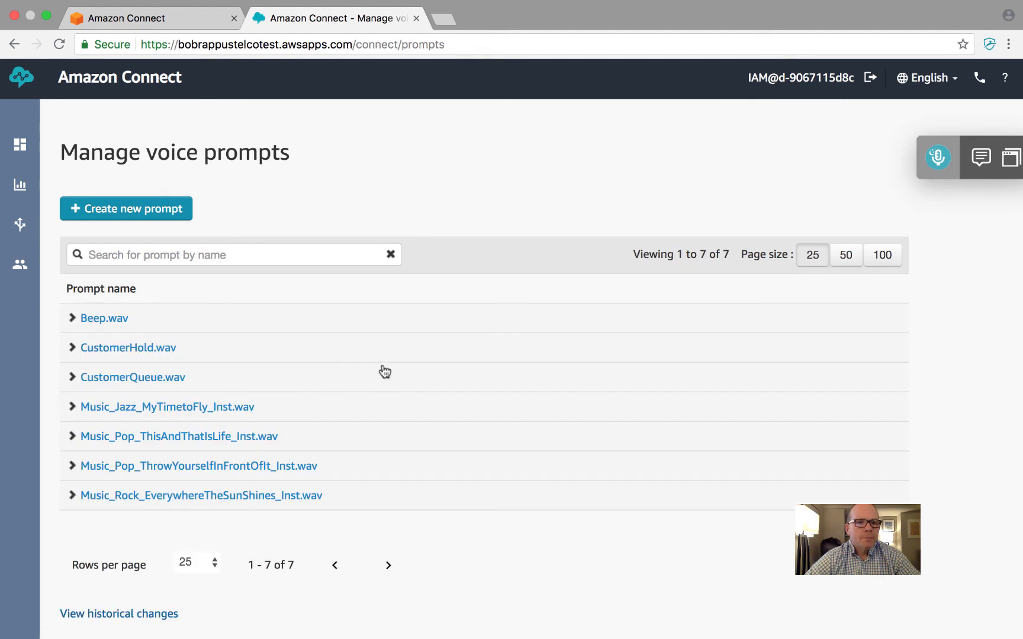
Start a new voice prompt, allow microphone access and record its audio for about 22 seconds
left_click(126, 210)
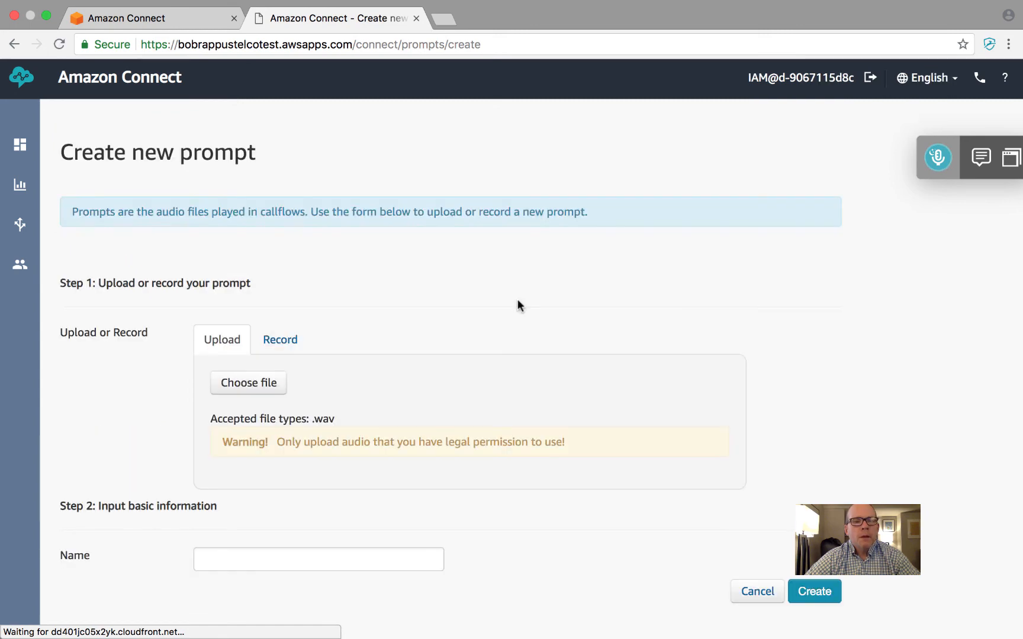
left_click(284, 342)
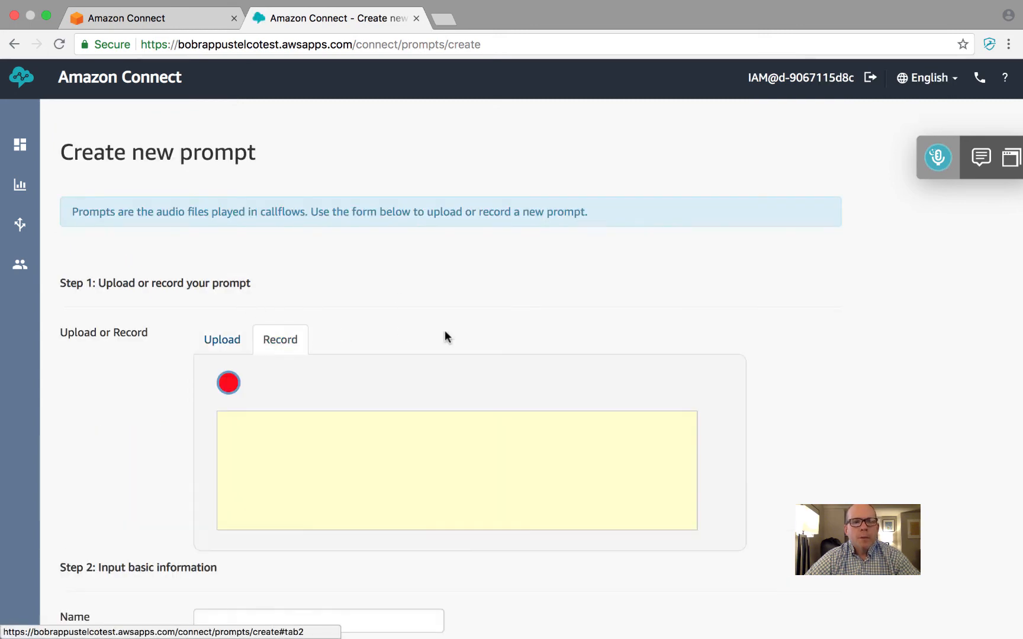
left_click(293, 130)
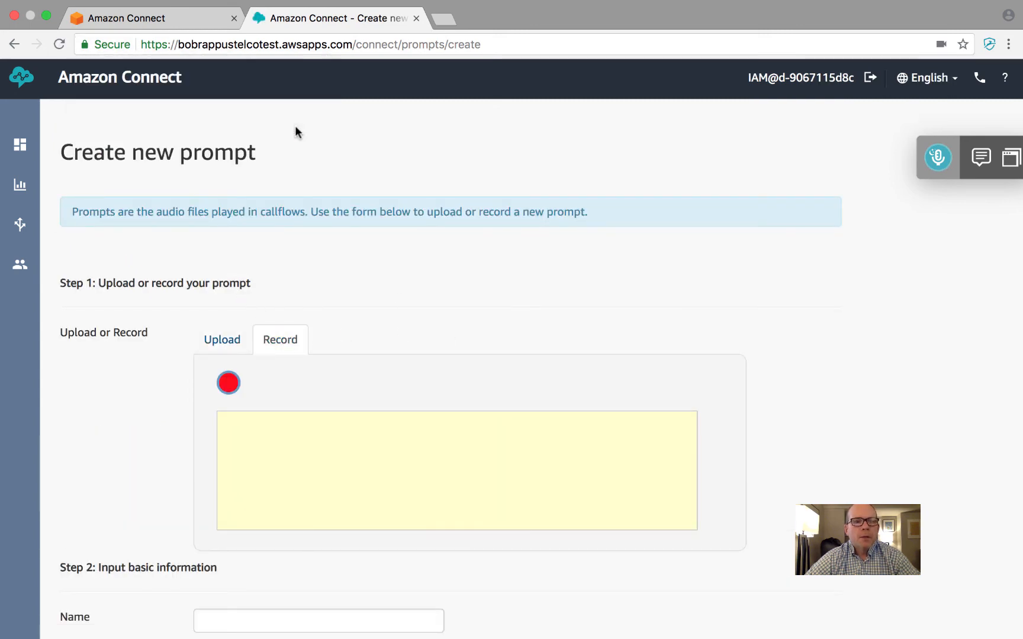
left_click(229, 383)
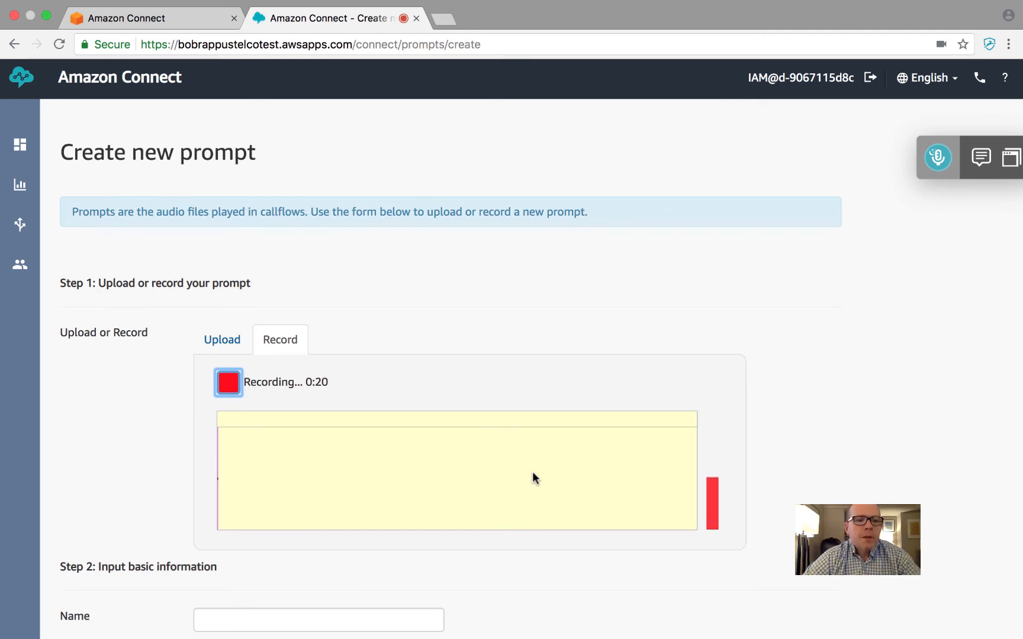
scroll(532, 478, "down", 1)
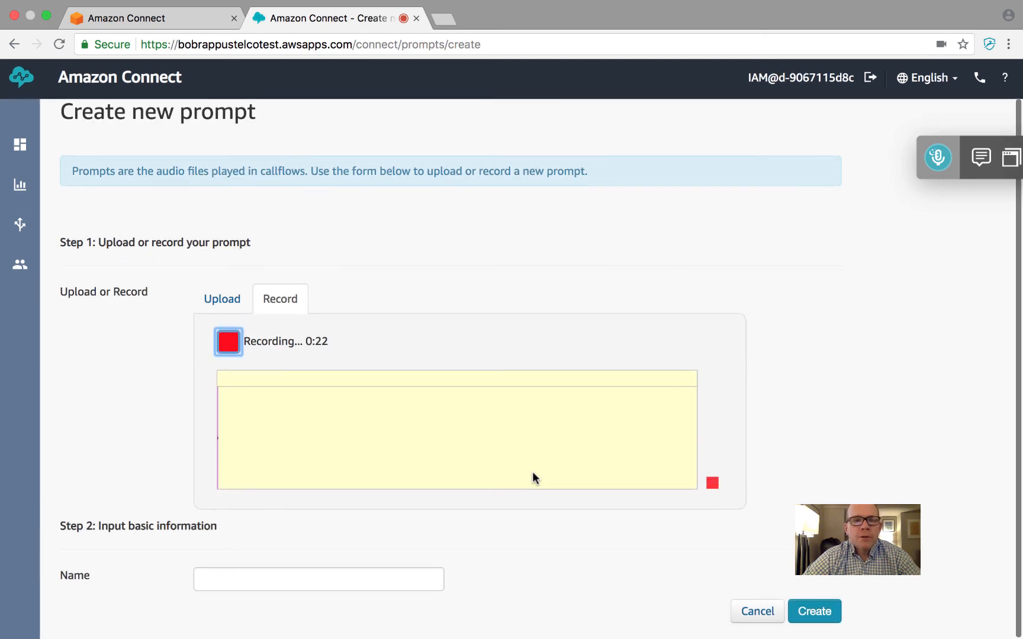
left_click(229, 342)
Name the recorded prompt "friendly callback 15 or so minutes - skills based" and create it
scroll(375, 559, "down", 2)
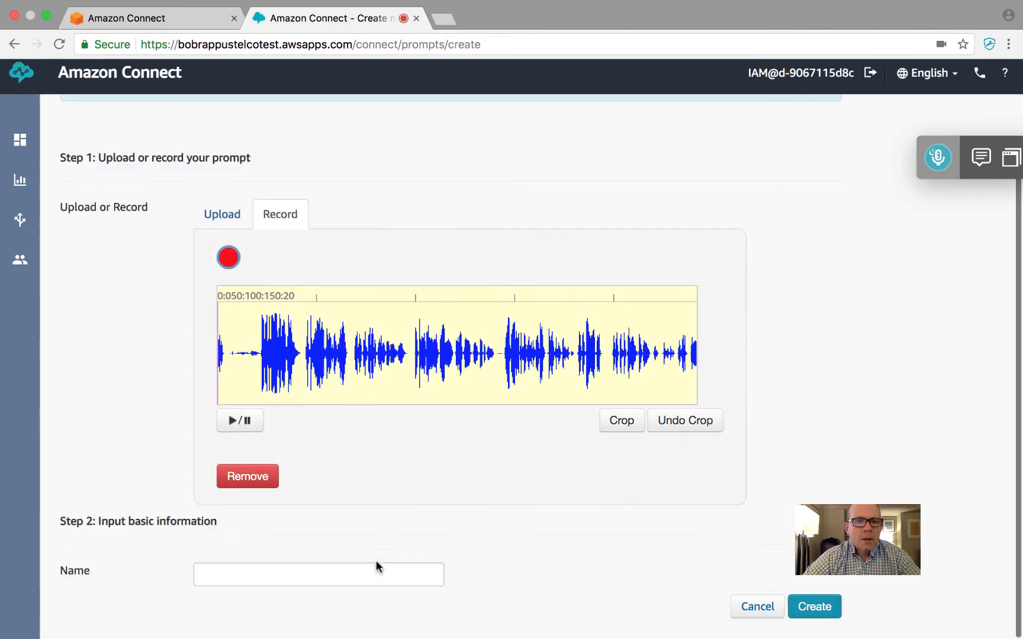
left_click(238, 580)
type("f")
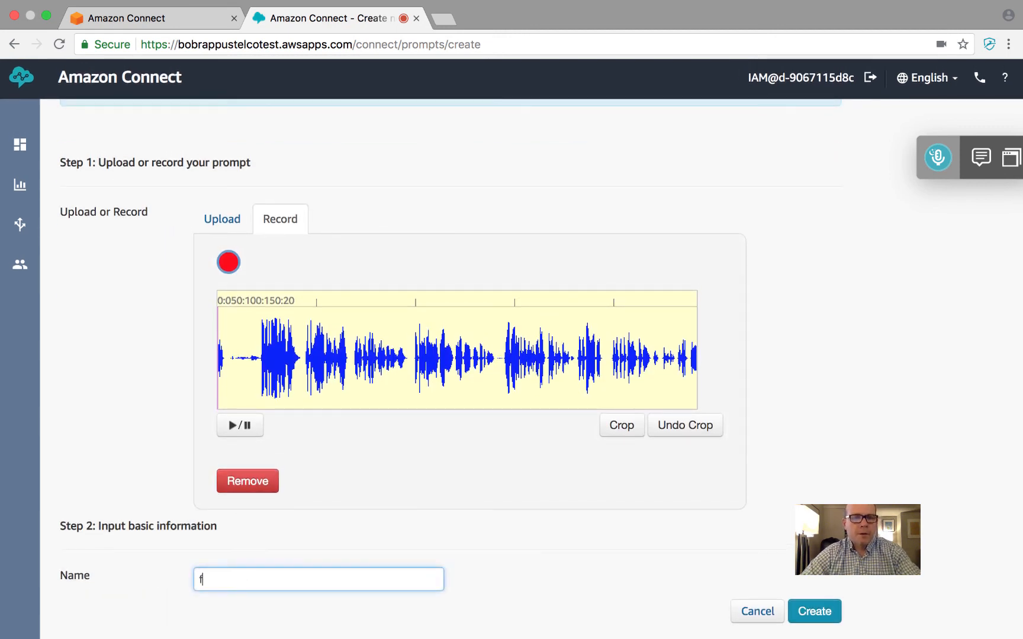
type("riendly callback 15 or")
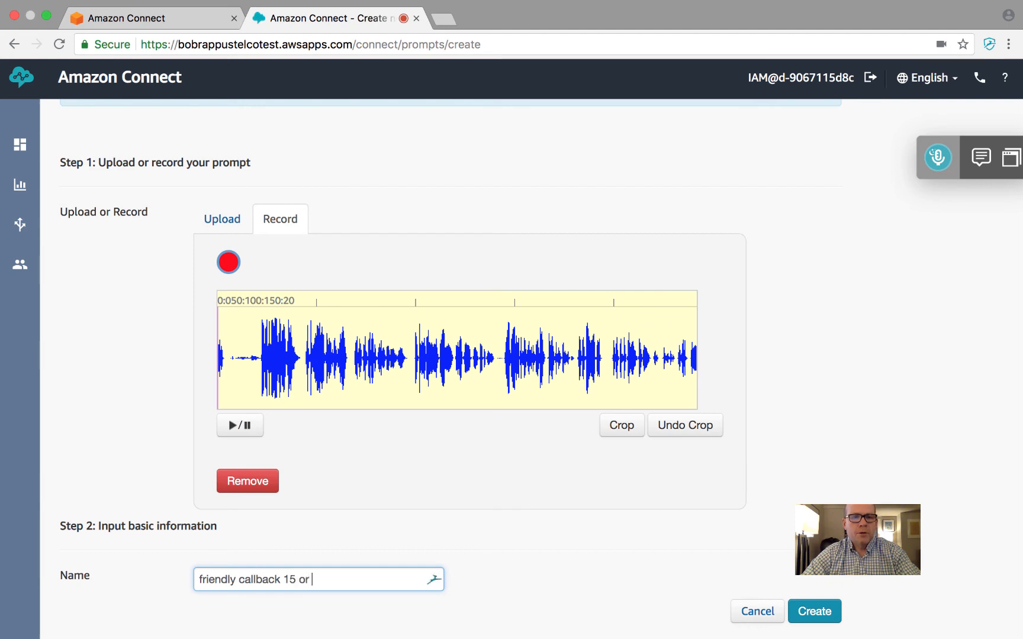
type(" so minutes - skills based")
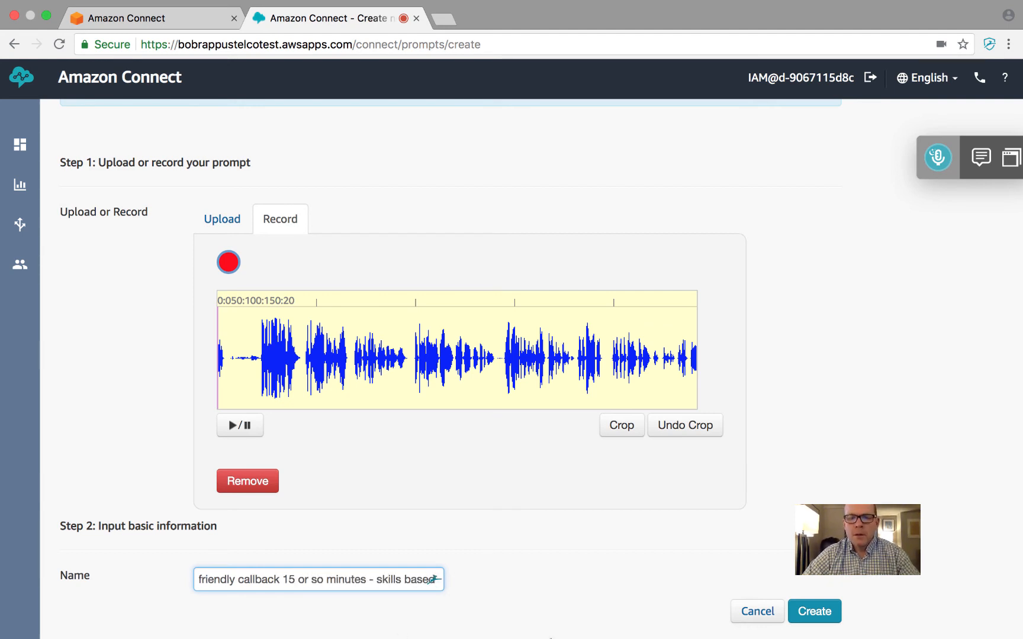
left_click(811, 611)
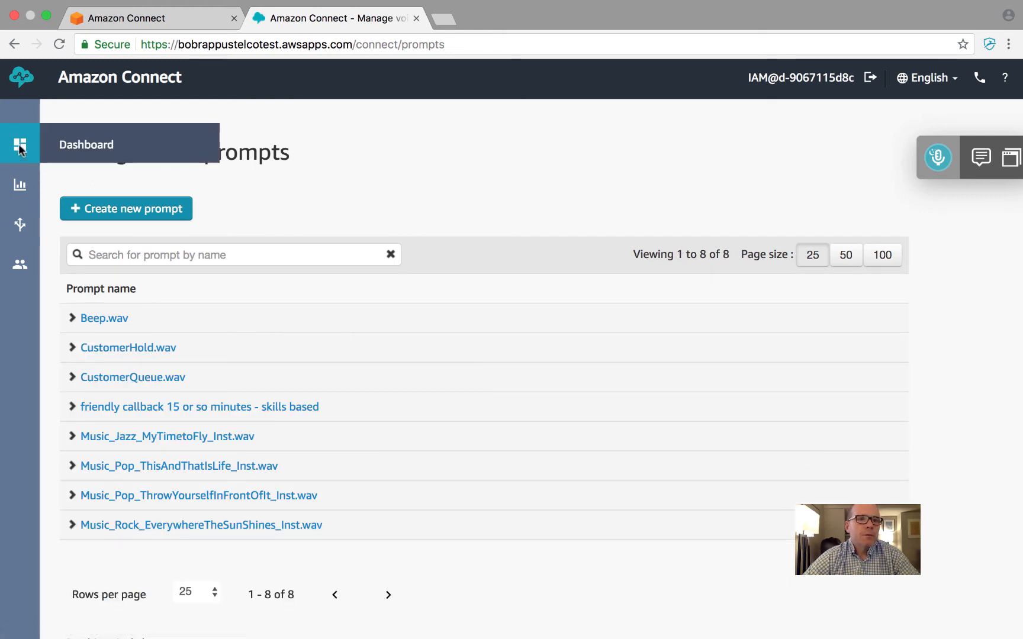
Return to the dashboard, open the contact flow list from the configuration guide and look through the default and sample flows
left_click(90, 149)
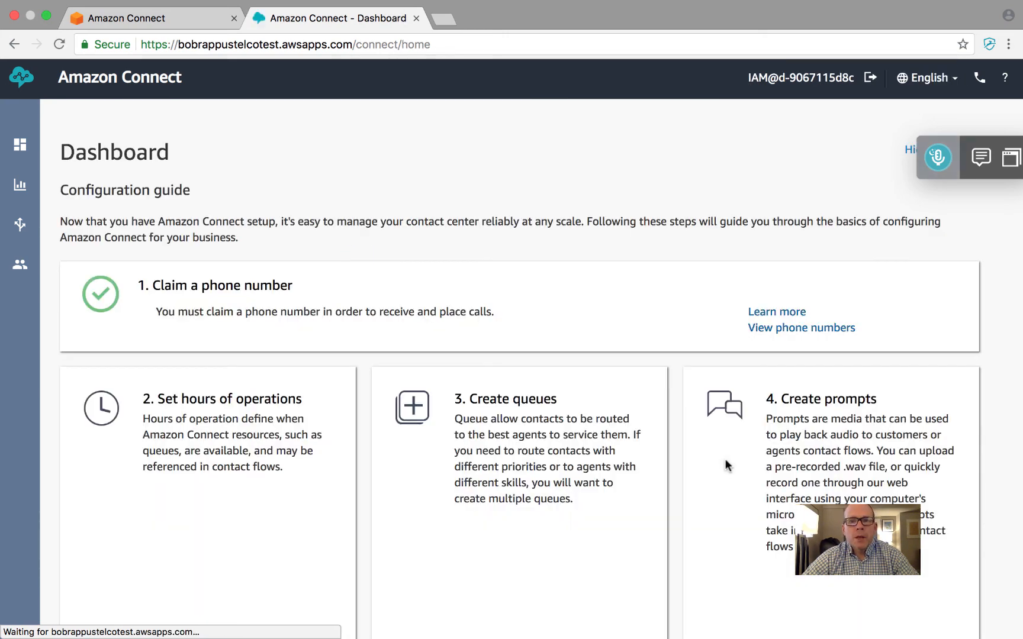
scroll(853, 452, "down", 10)
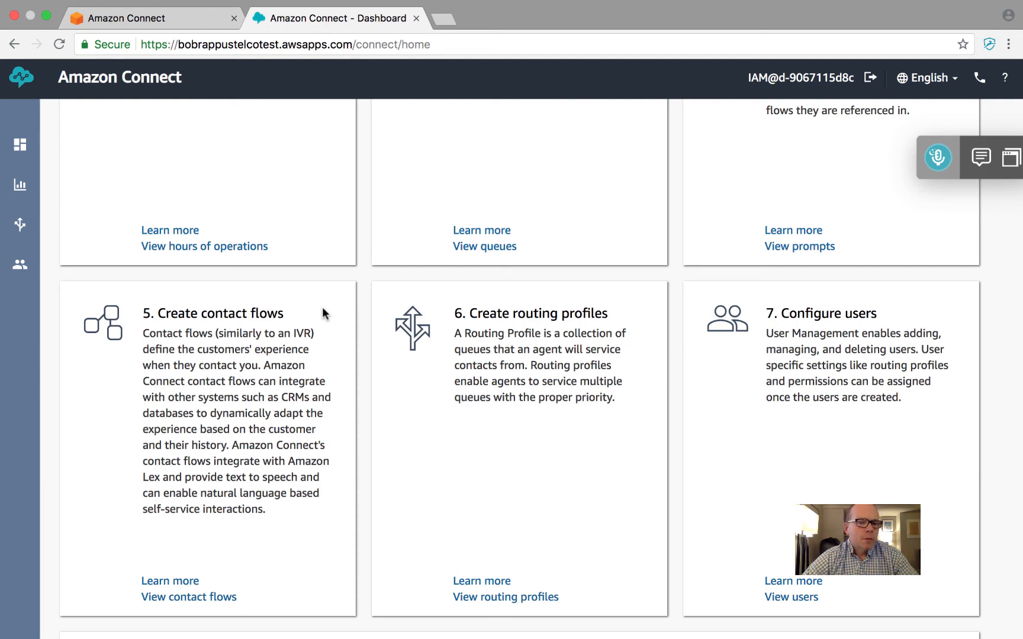
left_click(178, 599)
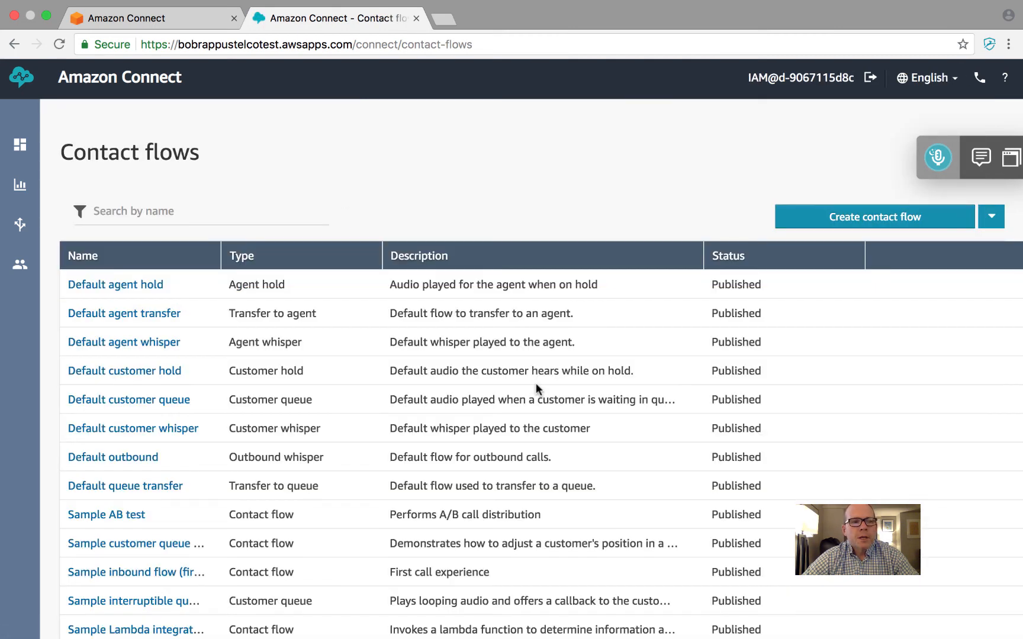
scroll(178, 379, "down", 3)
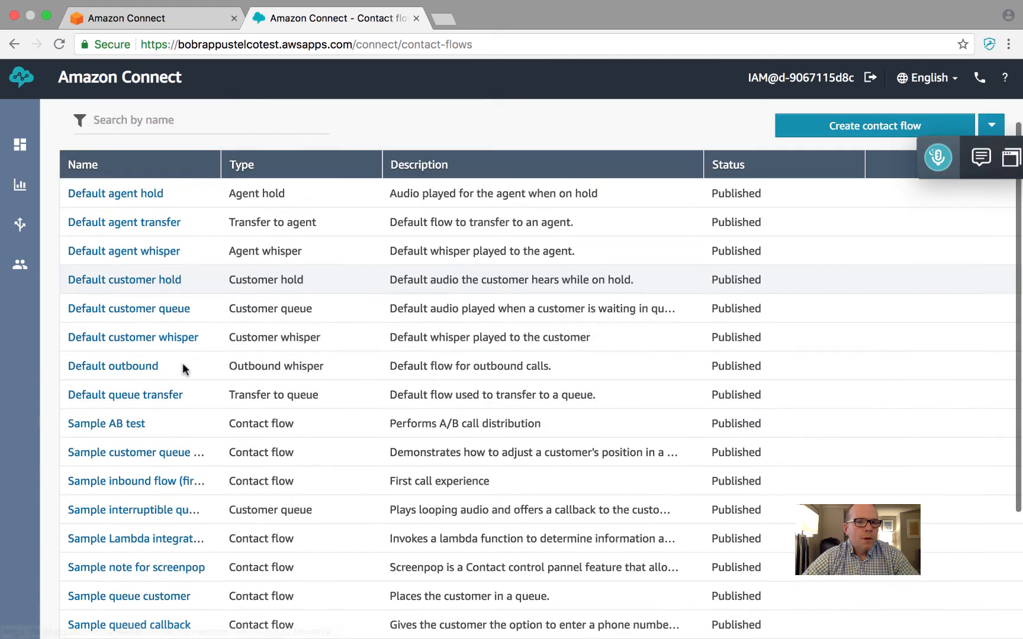
scroll(182, 363, "down", 5)
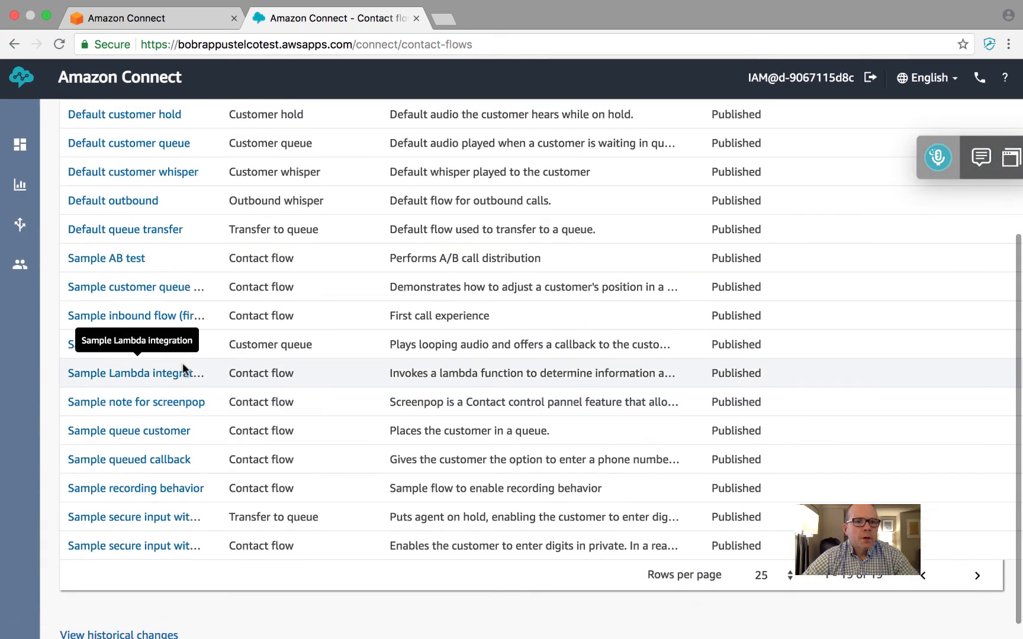
scroll(182, 363, "up", 2)
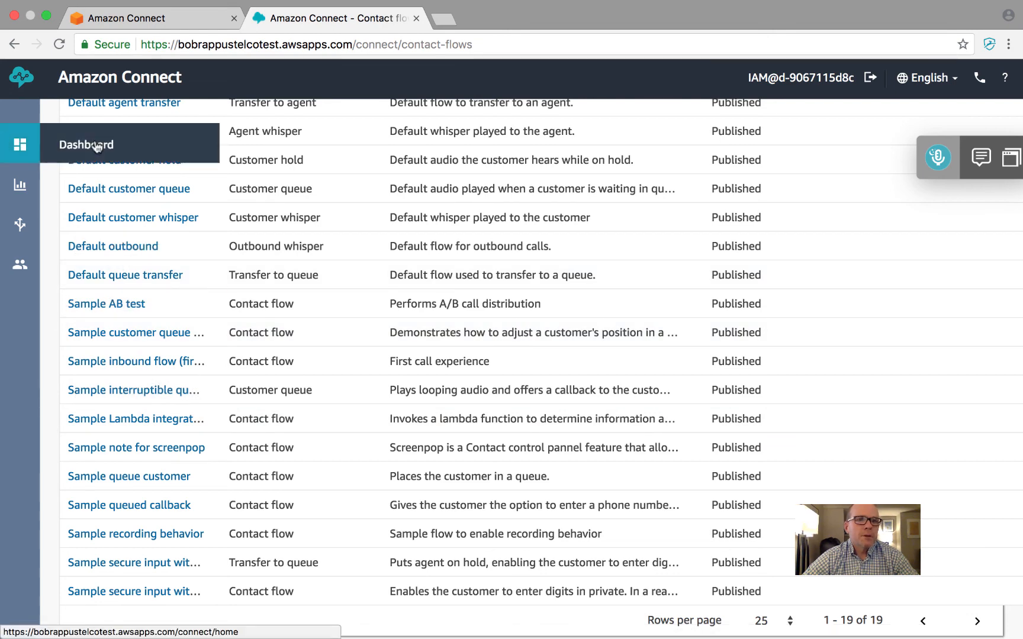
Go back to the dashboard's configuration guide and reopen the contact flow list at its sample flows
left_click(87, 145)
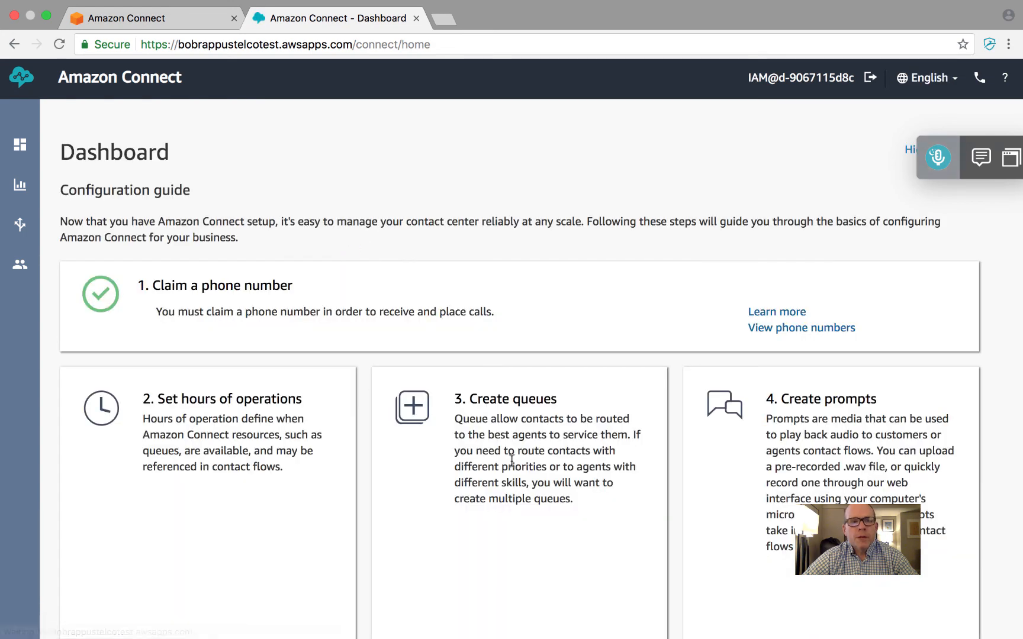
scroll(524, 525, "down", 6)
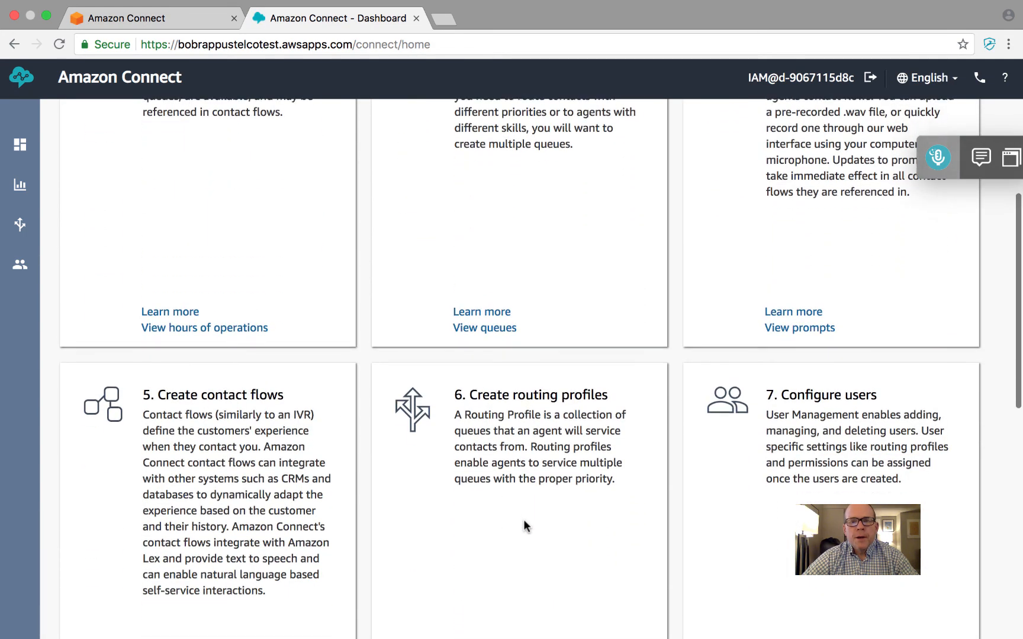
scroll(524, 526, "down", 2)
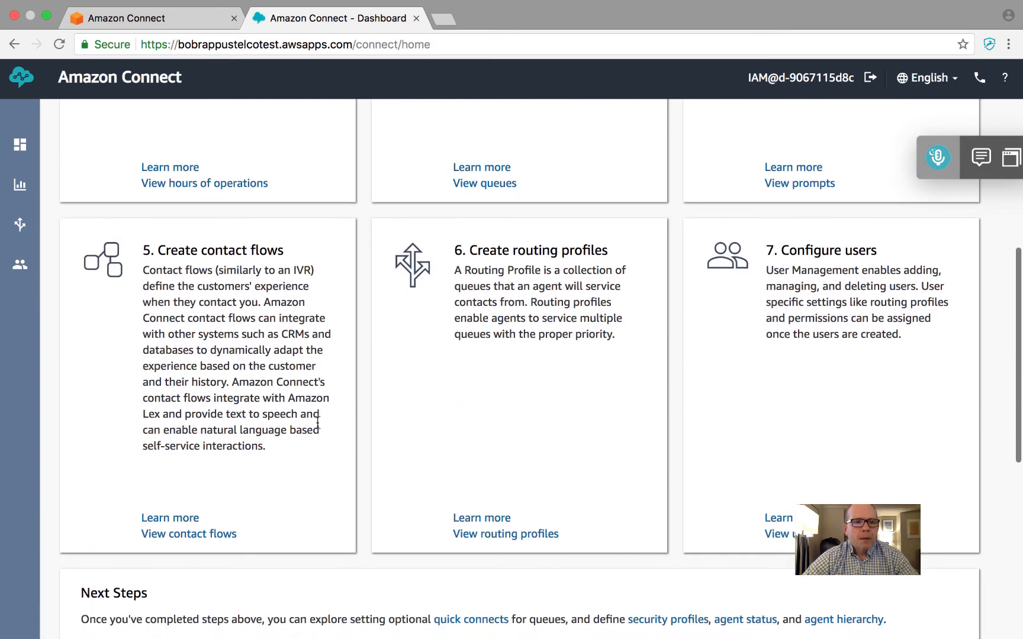
left_click(194, 535)
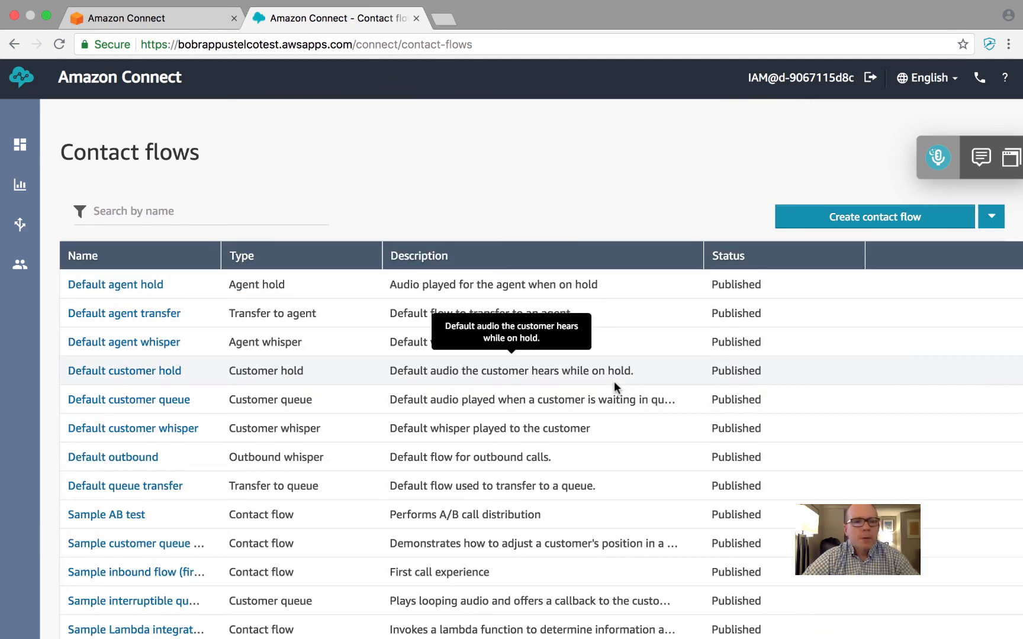
scroll(239, 517, "down", 5)
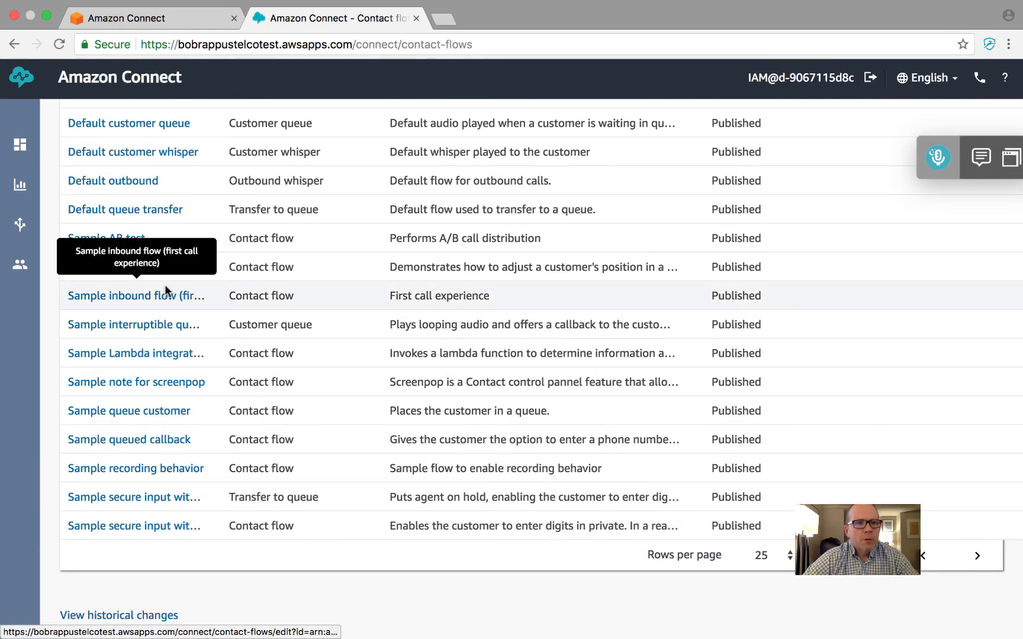
Open the Sample Lambda integration flow and follow its blocks from the entry point to Disconnect / hang up
left_click(148, 355)
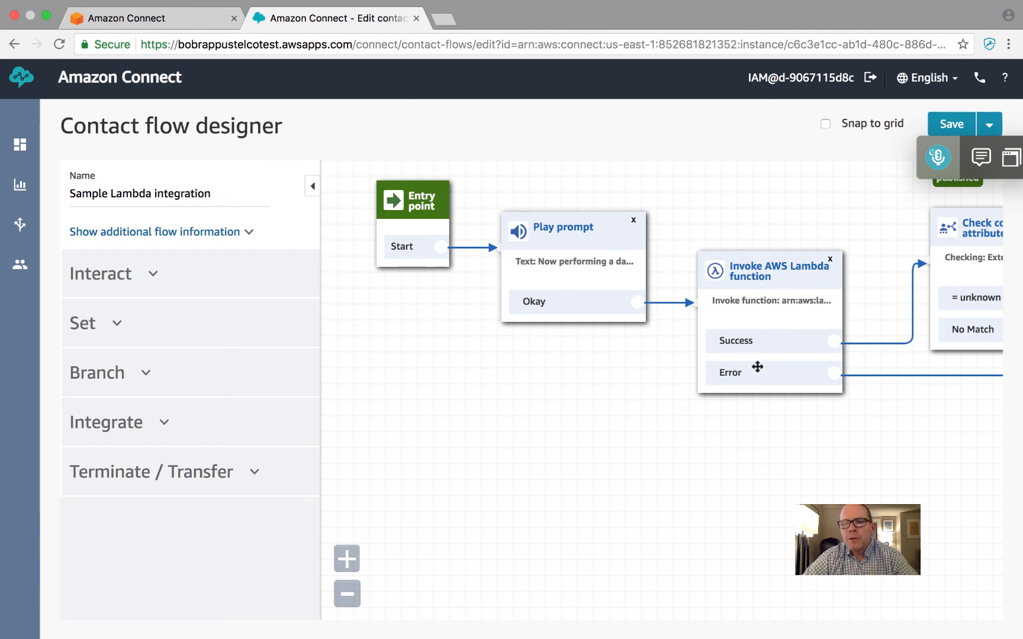
scroll(906, 466, "right", 10)
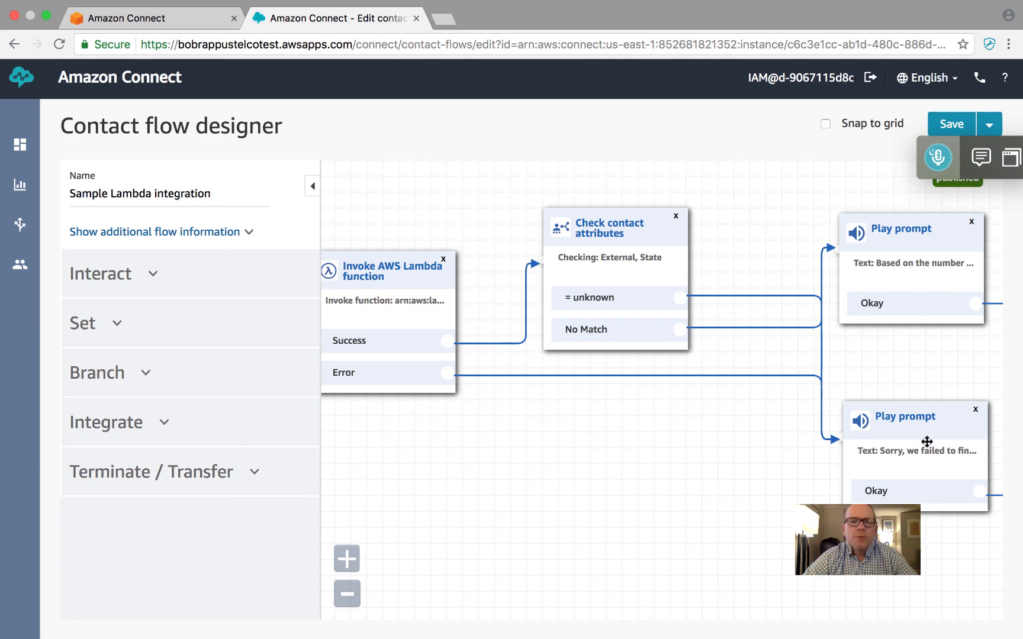
scroll(924, 445, "right", 5)
scroll(928, 443, "right", 6)
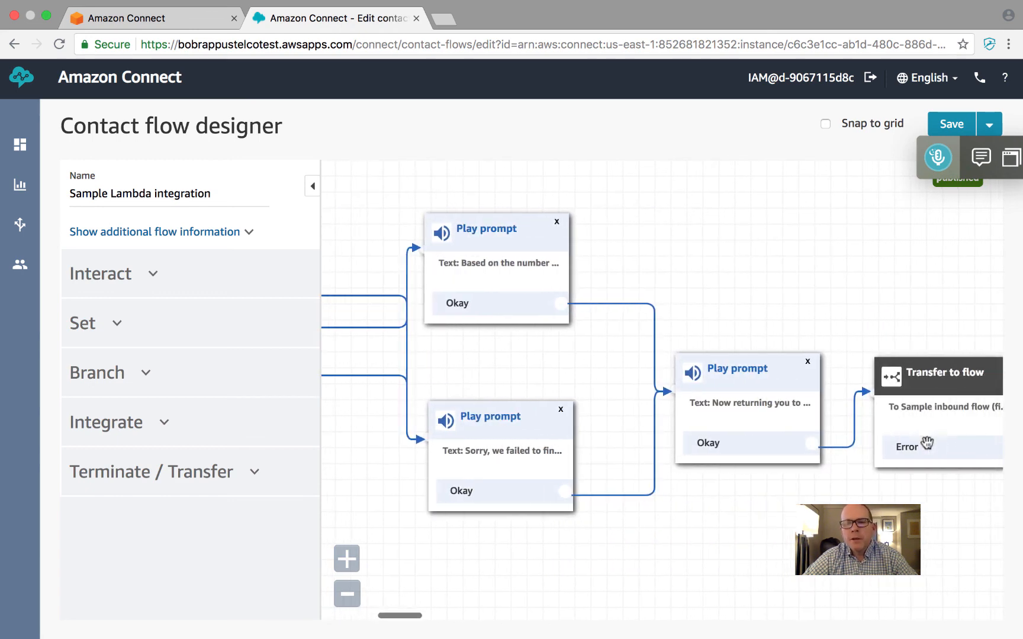
scroll(927, 443, "right", 6)
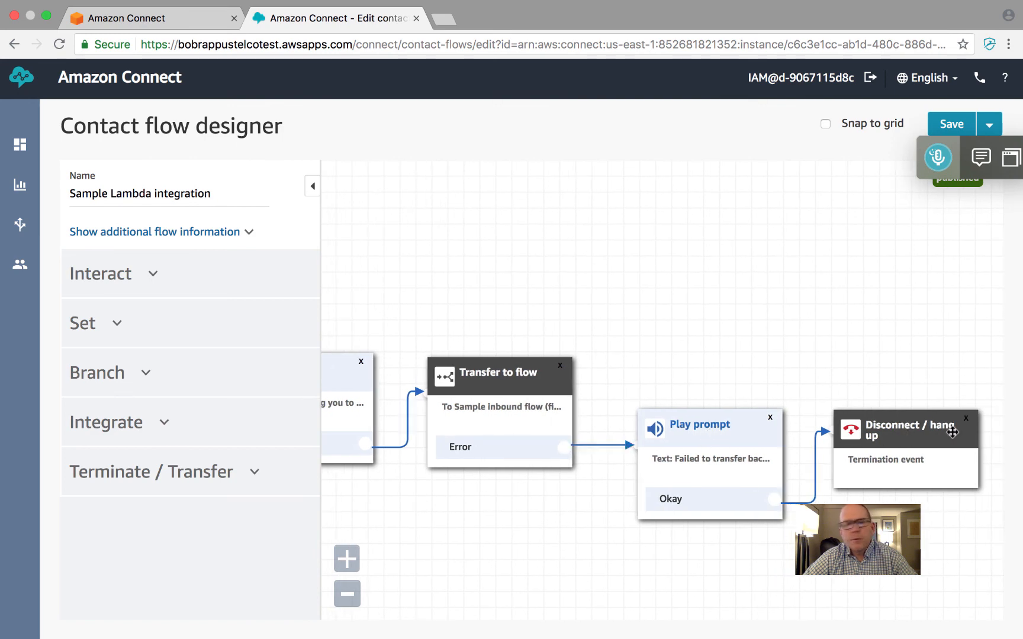
Add a Play prompt block above Transfer to flow and a Store customer input block above the last Play prompt
left_click(155, 277)
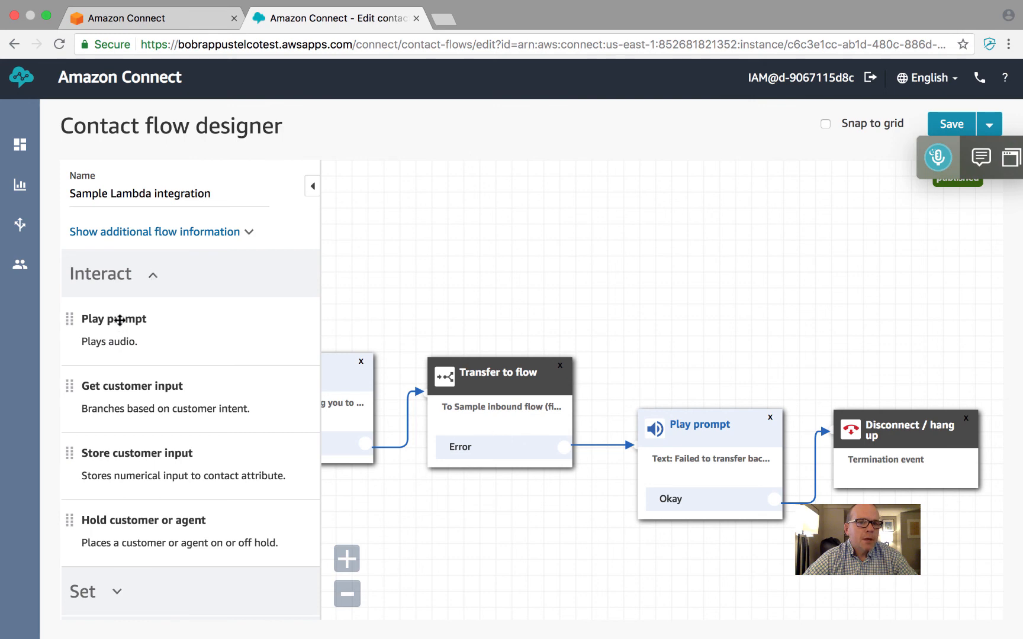
left_click_drag(119, 319, 361, 288)
left_click_drag(484, 268, 486, 268)
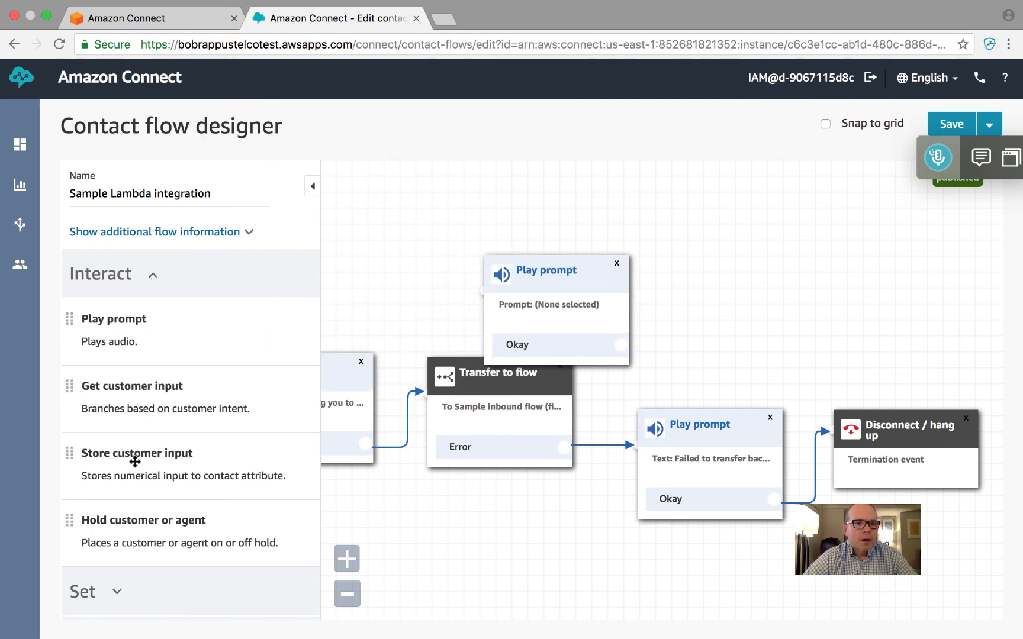
left_click_drag(134, 461, 725, 295)
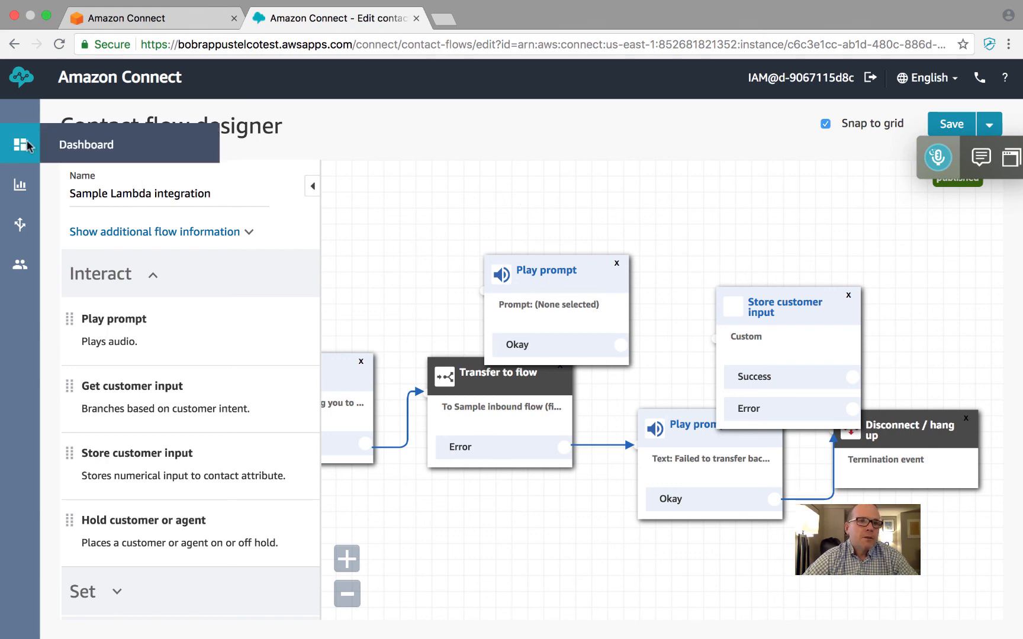
Leave the flow designer for the dashboard and review the steps of the configuration guide
left_click(99, 152)
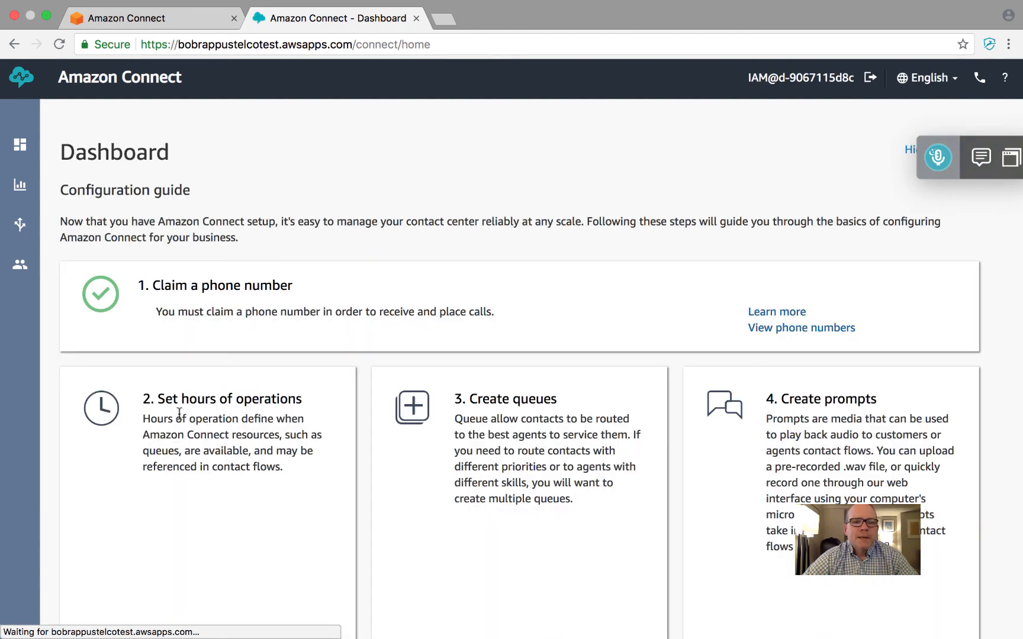
scroll(685, 450, "down", 8)
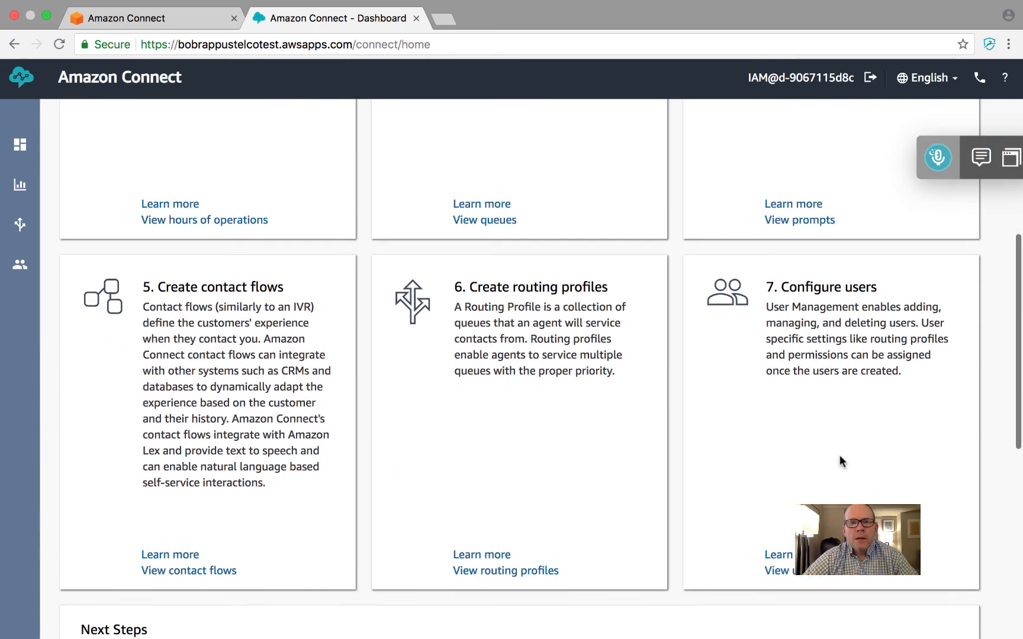
scroll(839, 462, "up", 5)
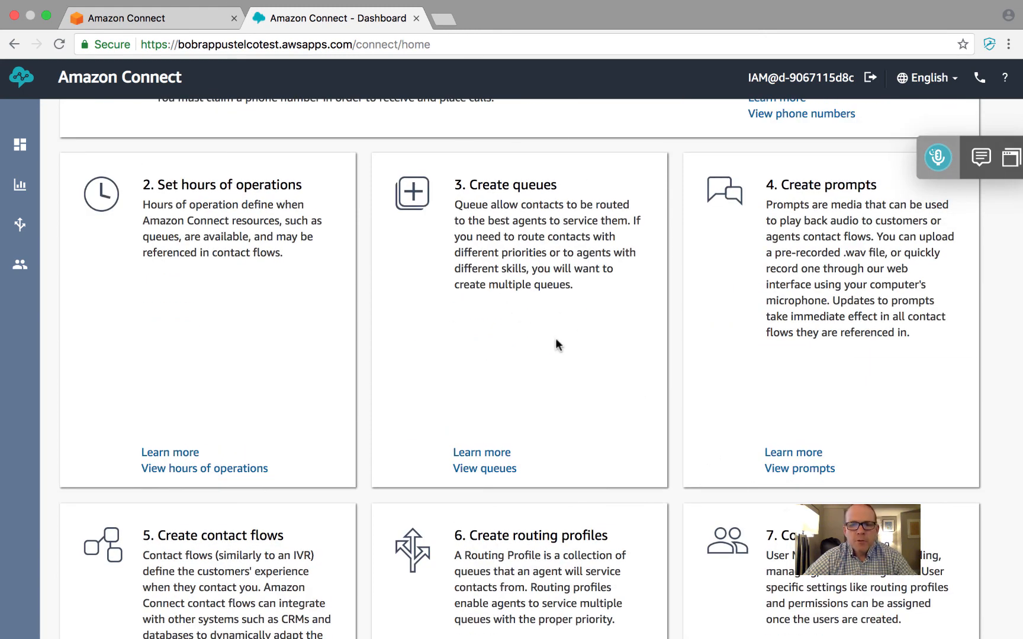
scroll(556, 341, "down", 4)
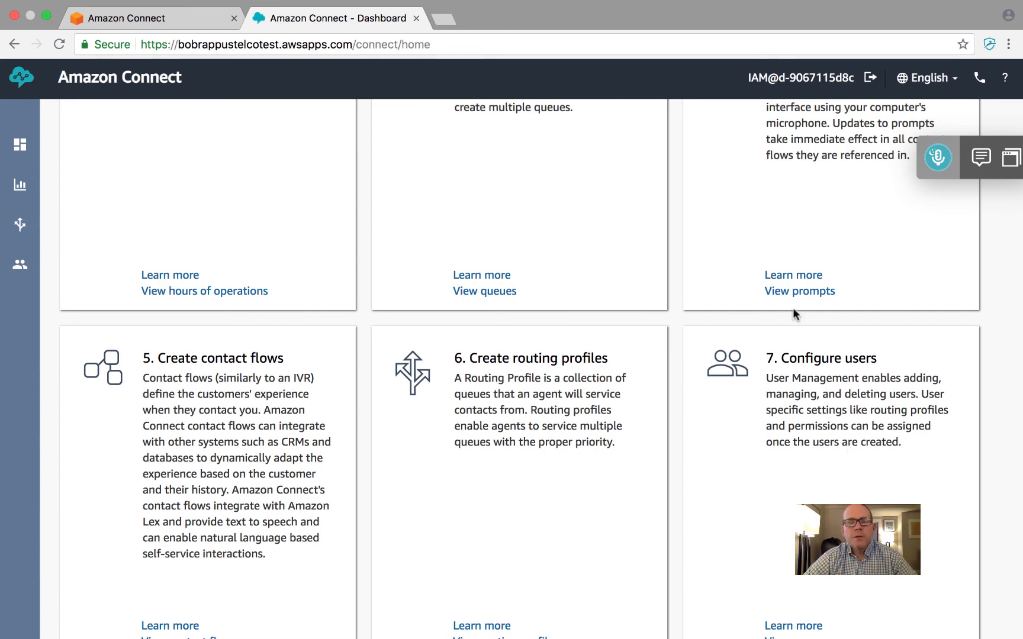
Look over the Routing, Users and Metrics and quality options, and open the saved reports of the Dashboard category
mouse_move(26, 235)
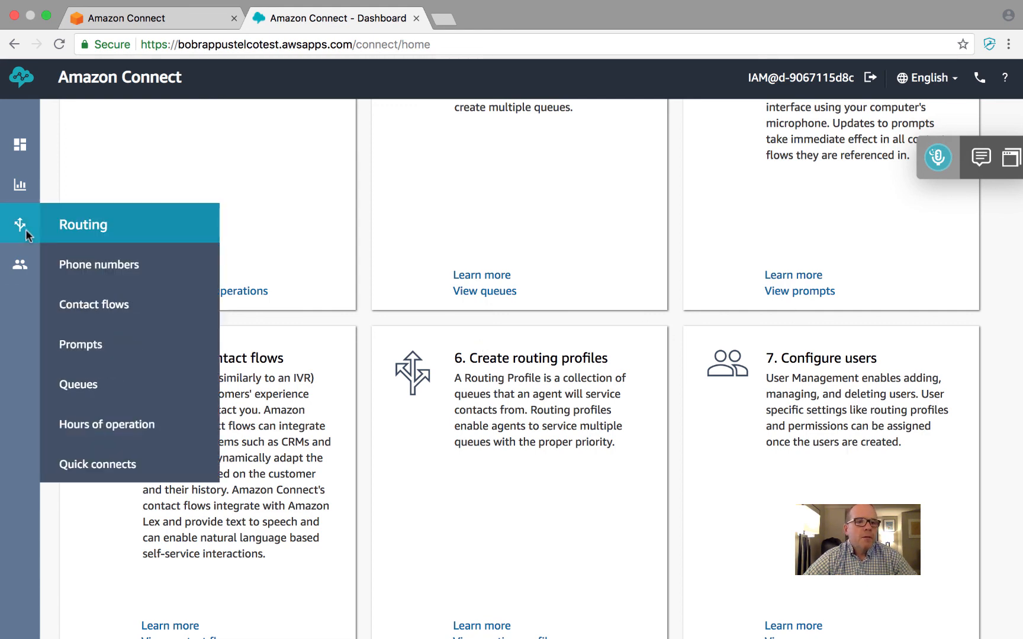
mouse_move(21, 265)
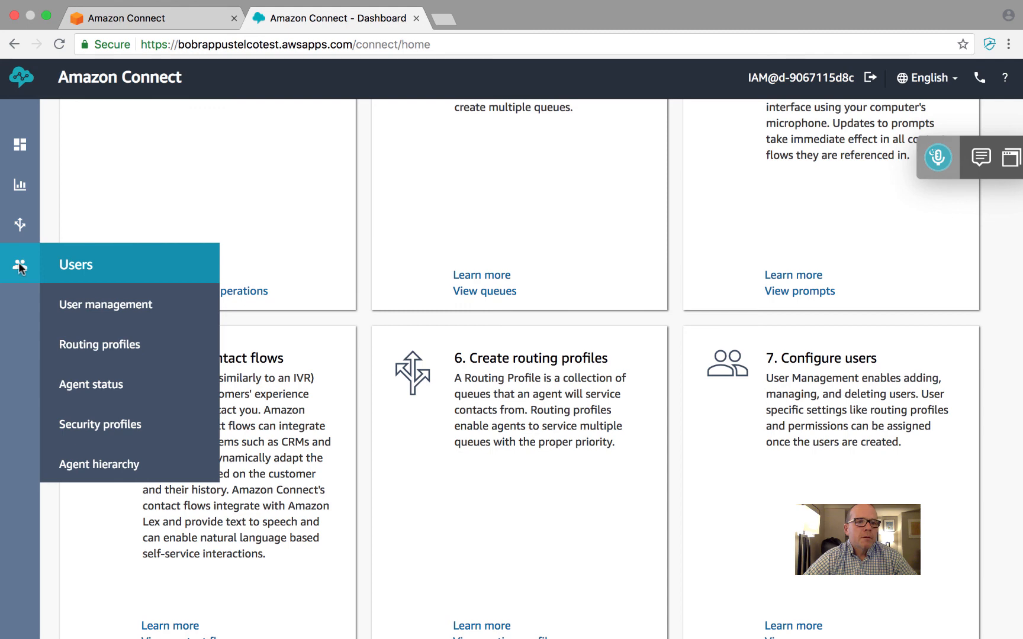
mouse_move(24, 180)
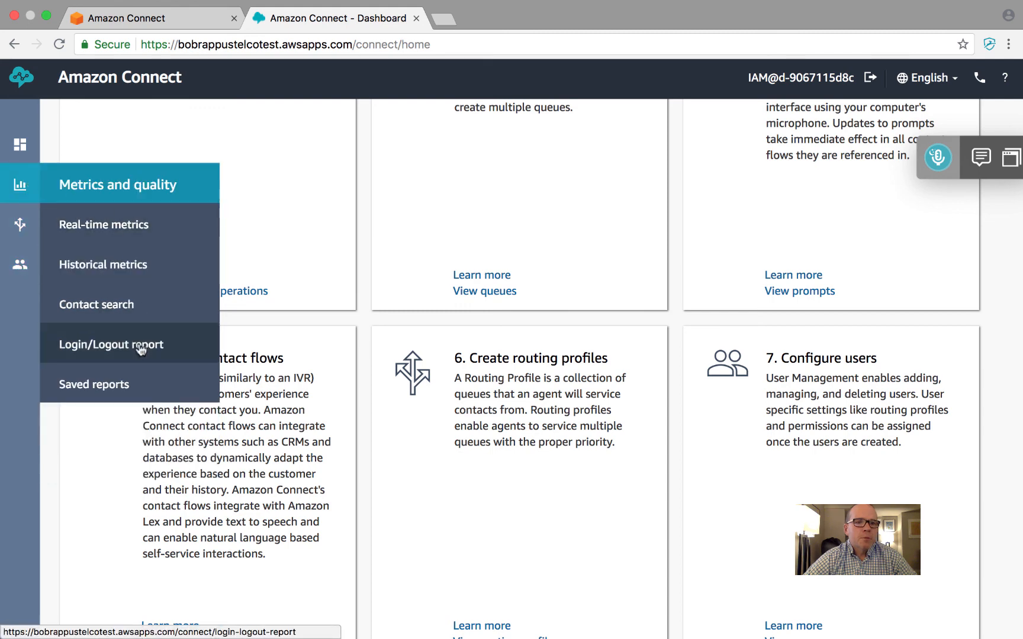
left_click(125, 384)
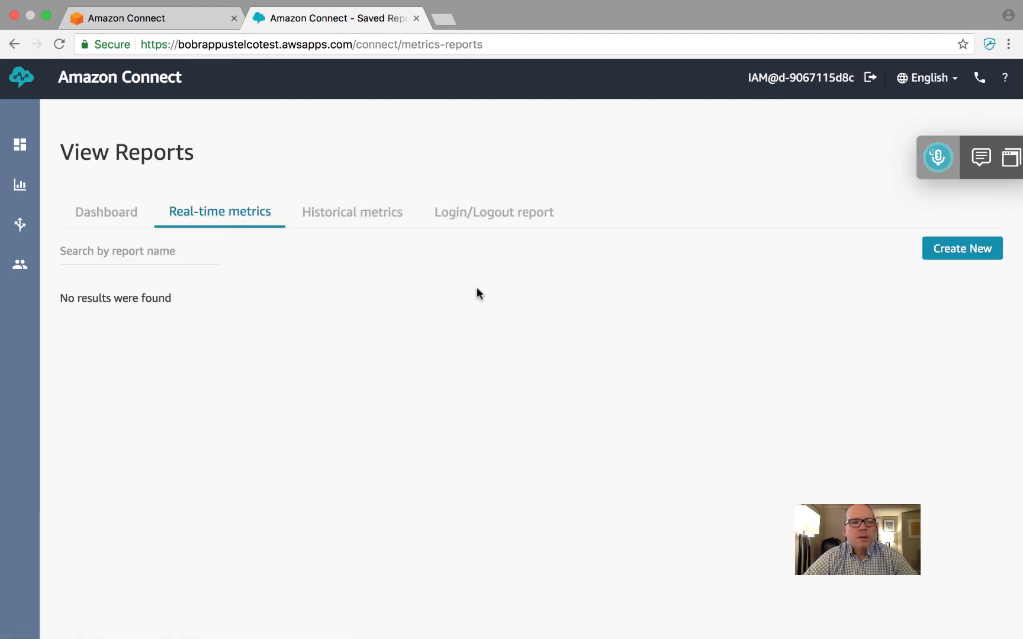
left_click(107, 218)
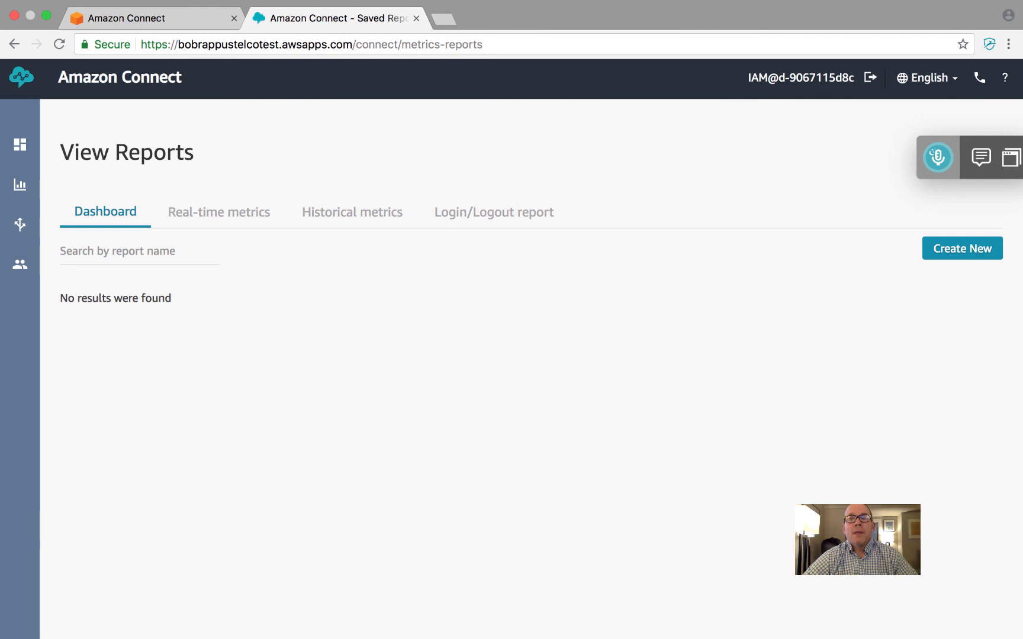
mouse_move(605, 627)
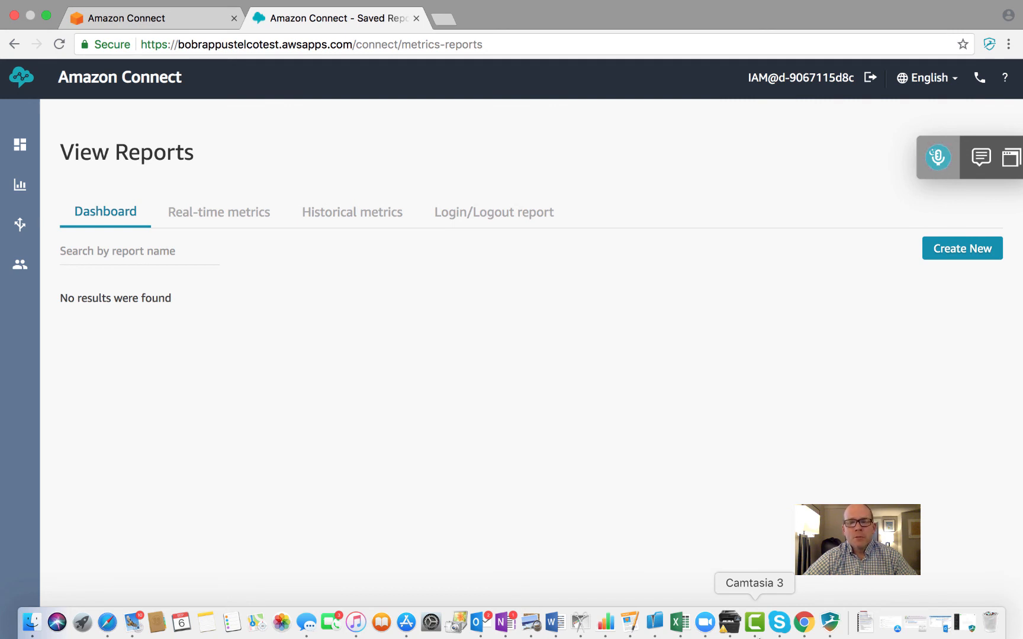
left_click(760, 626)
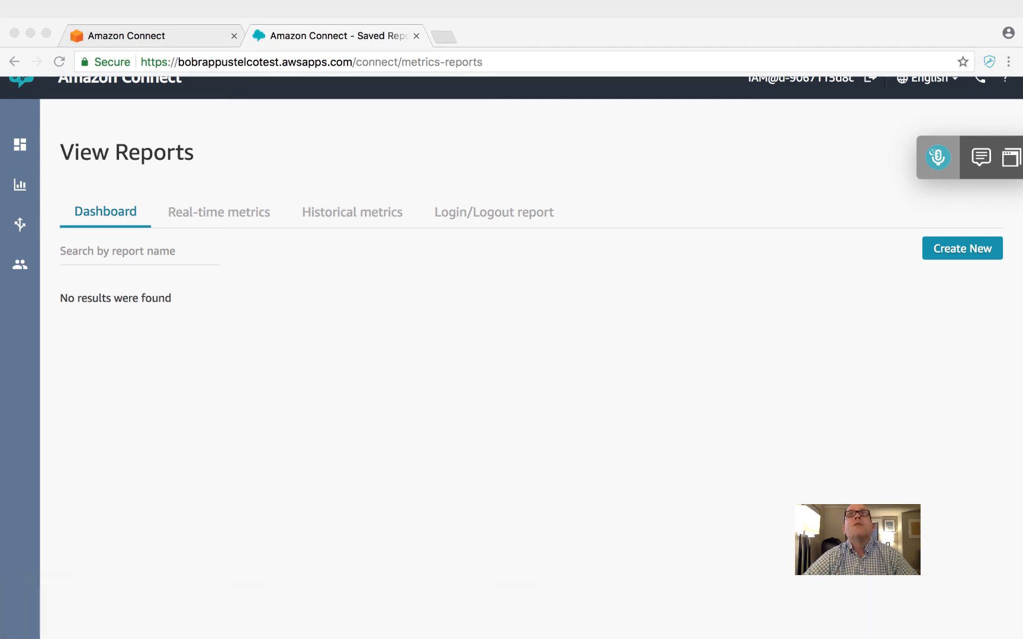